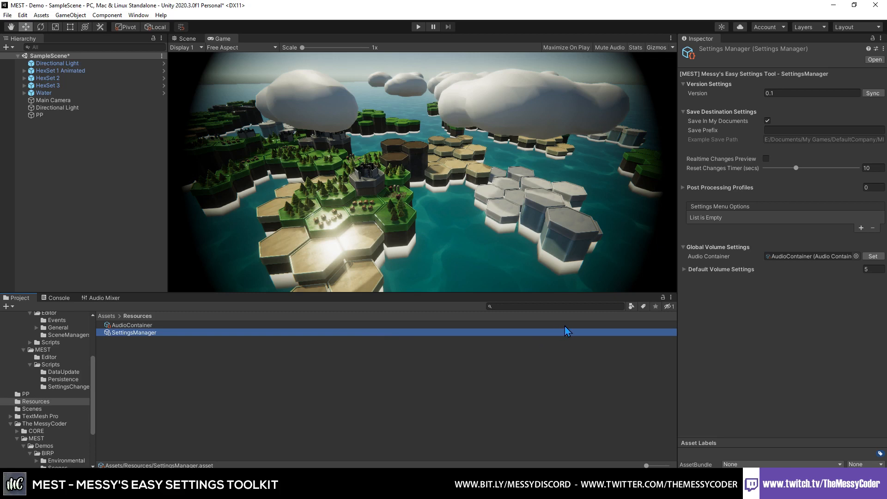
# - Add an entry to the Settings Menu Options list and review the menu options available for the Custom category
pyautogui.click(862, 229)
pyautogui.click(814, 226)
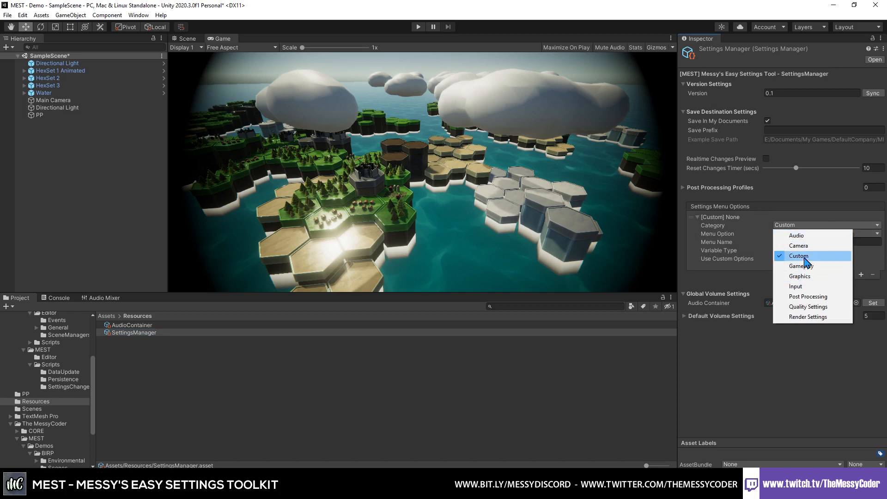
pyautogui.click(789, 257)
pyautogui.click(805, 233)
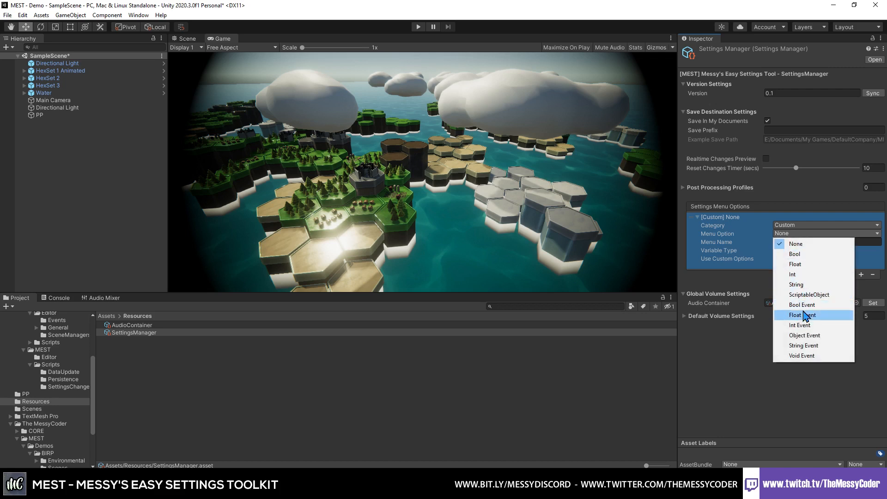
pyautogui.click(734, 277)
# - Try the Input and Gameplay categories for the new entry and check which menu options each one offers
pyautogui.click(786, 226)
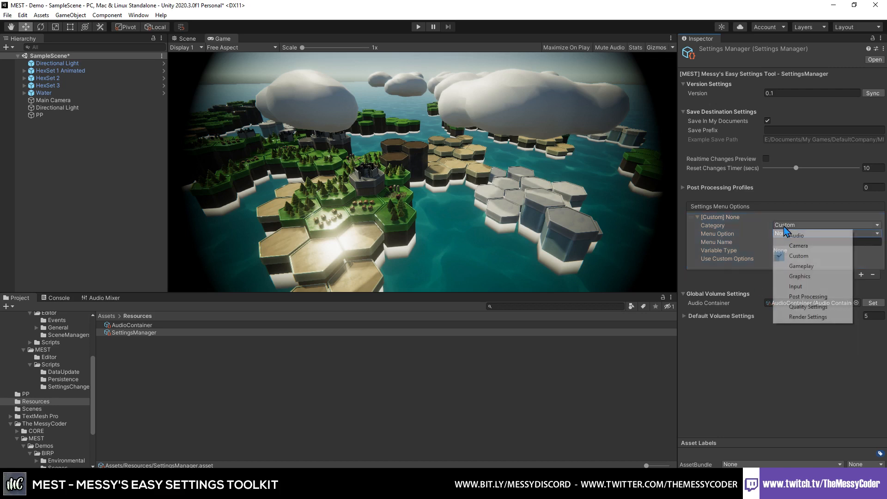
pyautogui.click(807, 287)
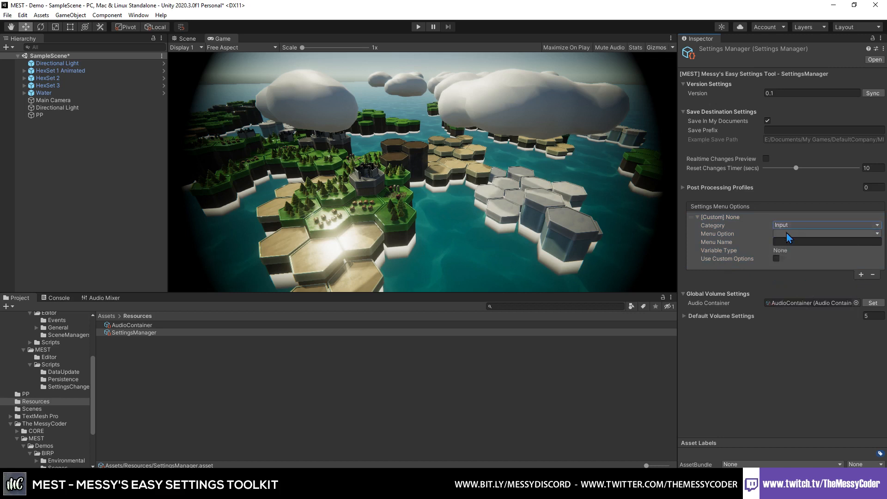
pyautogui.click(787, 235)
pyautogui.click(750, 285)
pyautogui.click(782, 227)
pyautogui.click(799, 268)
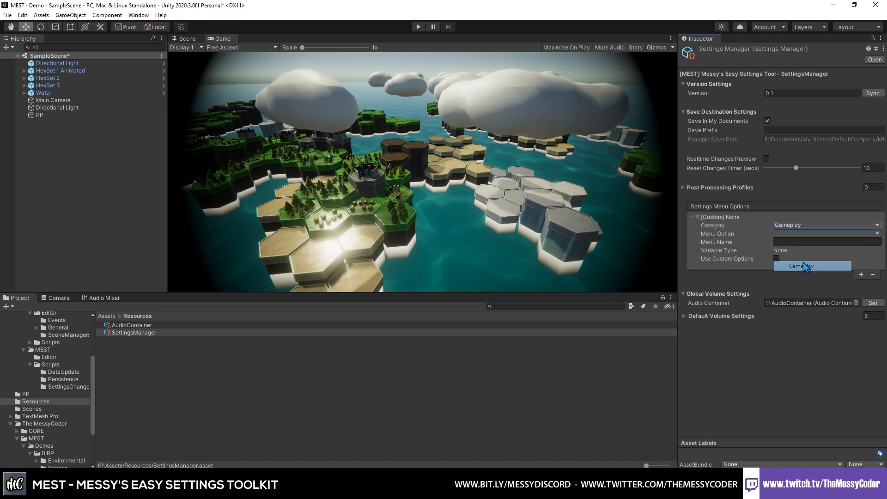
pyautogui.click(790, 235)
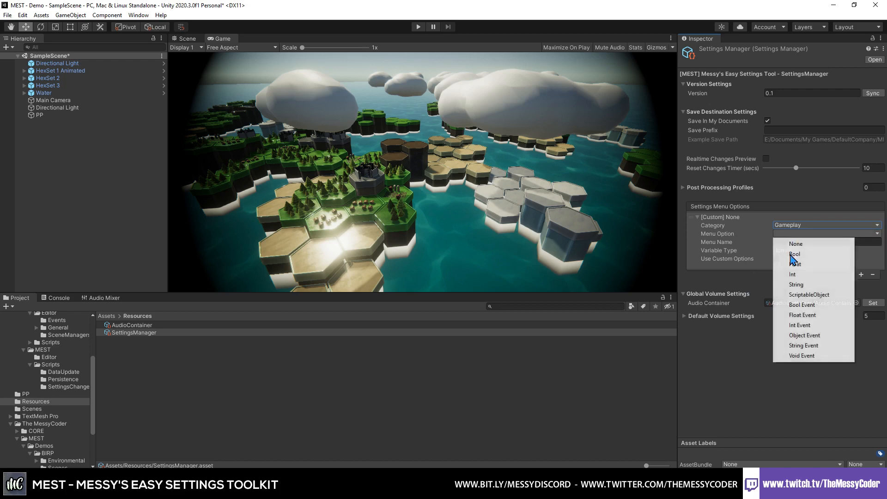
pyautogui.click(751, 280)
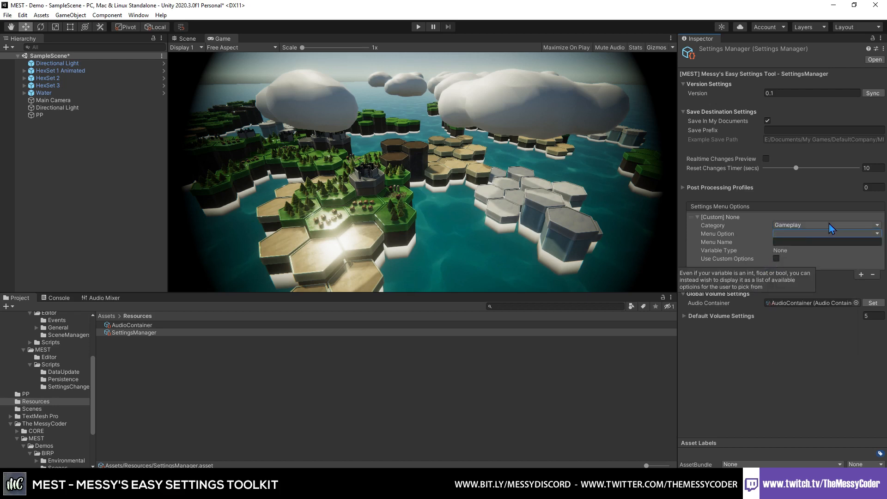
# - Set the entry's category to Camera, trying the allowHDR and allowDynamicResolution menu options before choosing depthTextureMode
pyautogui.click(793, 225)
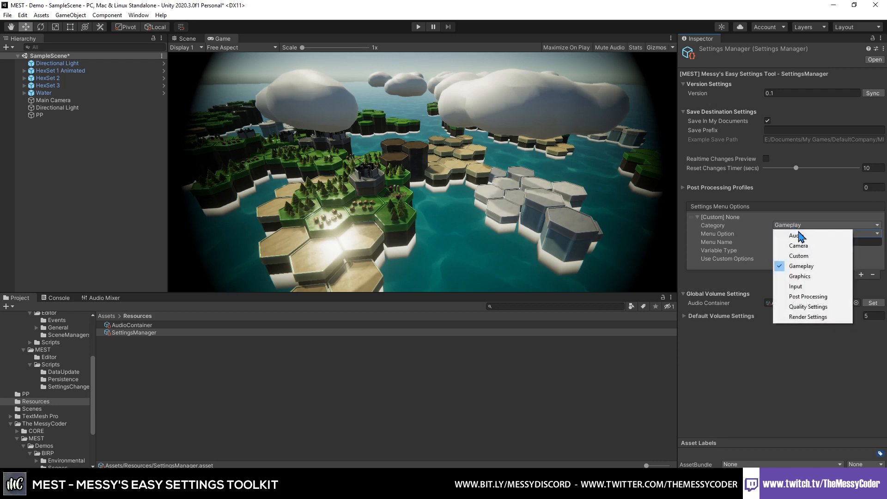
pyautogui.click(810, 248)
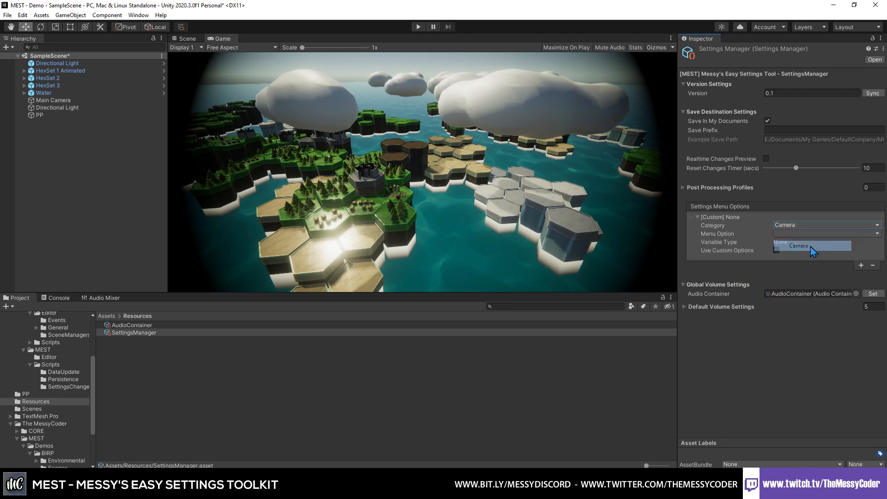
pyautogui.click(797, 234)
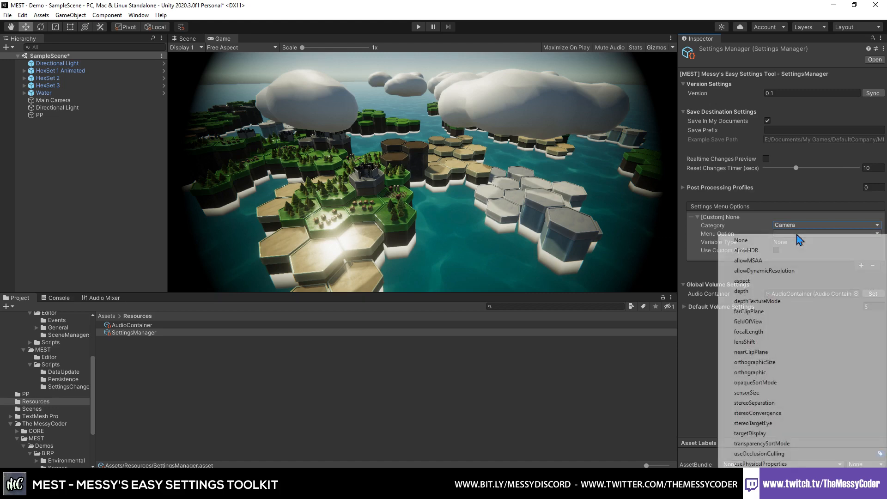
pyautogui.click(792, 251)
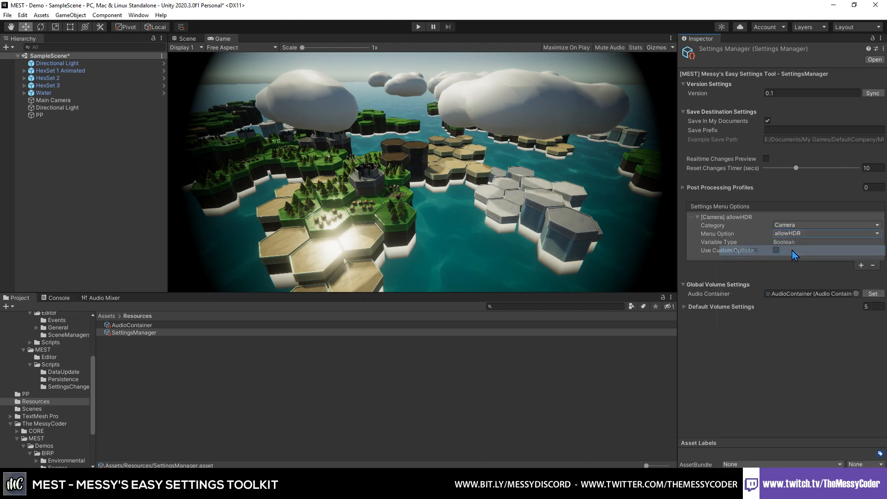
pyautogui.click(794, 234)
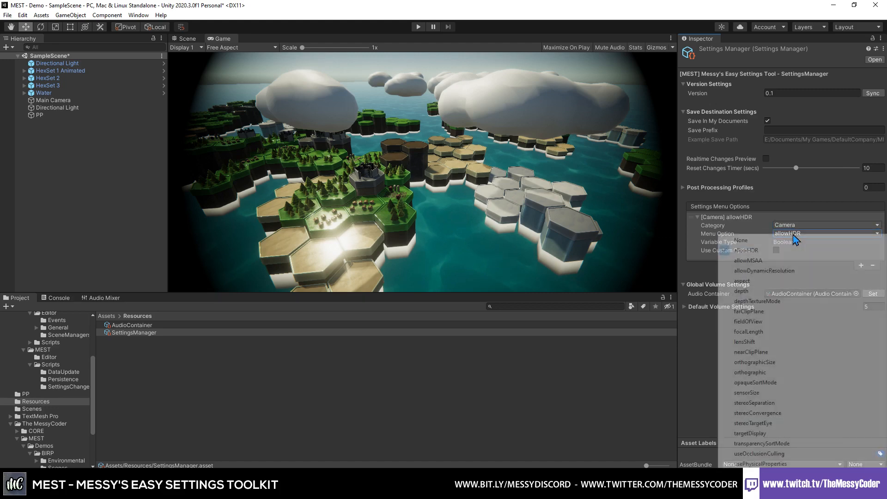
pyautogui.click(805, 271)
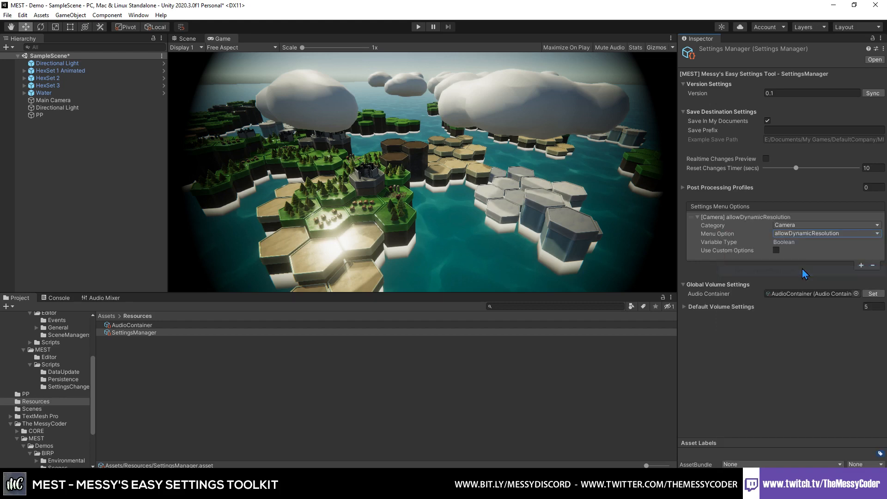
pyautogui.click(800, 235)
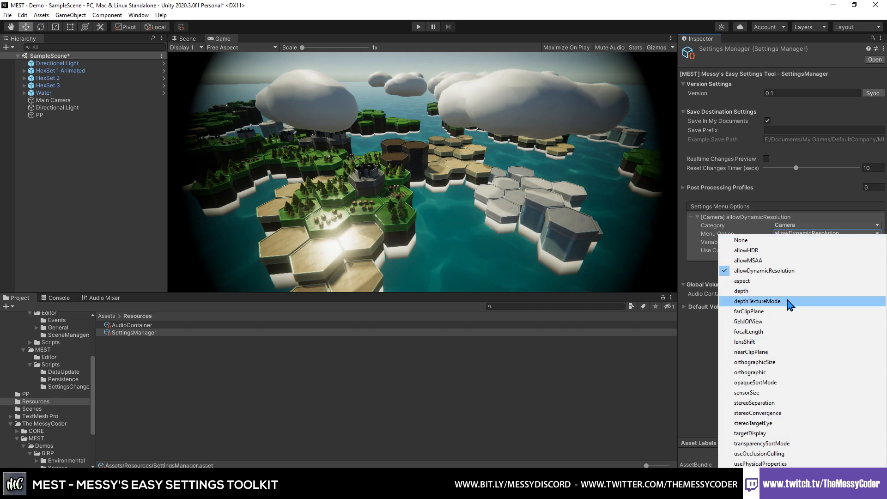
pyautogui.click(789, 302)
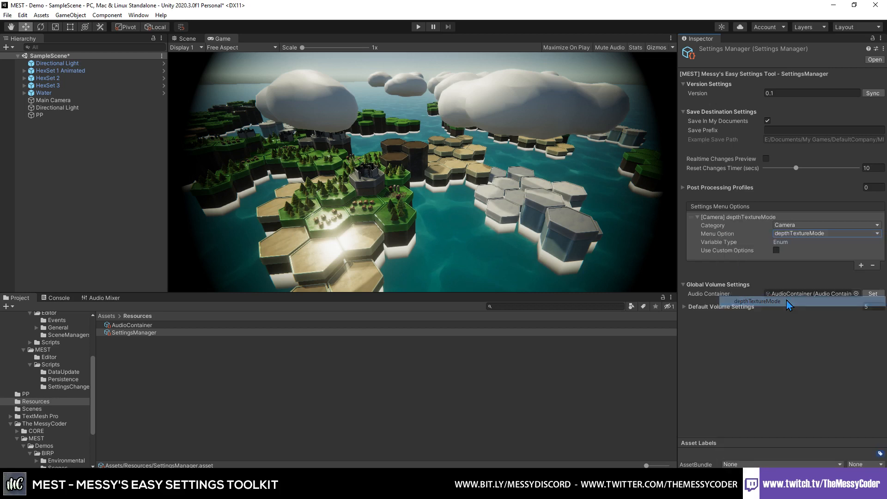
# - Enable custom options for the depthTextureMode entry and rename its first available option to "No Way Jose"
pyautogui.click(777, 251)
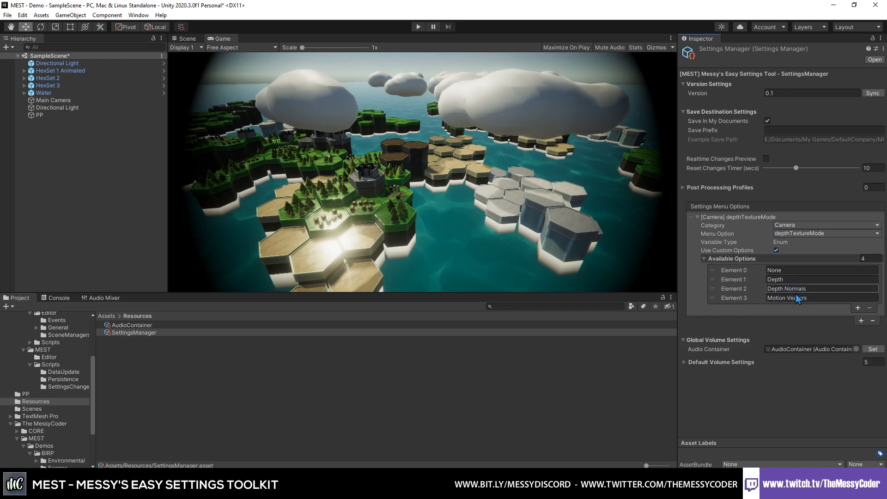
pyautogui.click(786, 271)
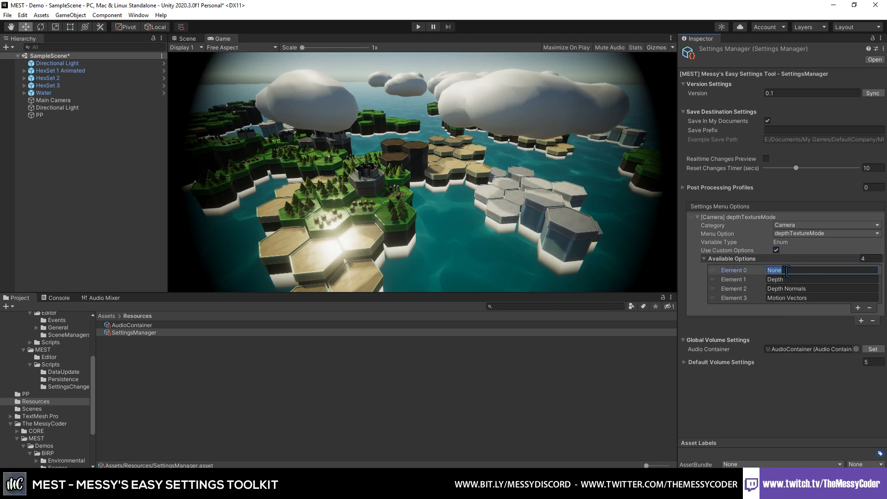
pyautogui.write('No Way Jo')
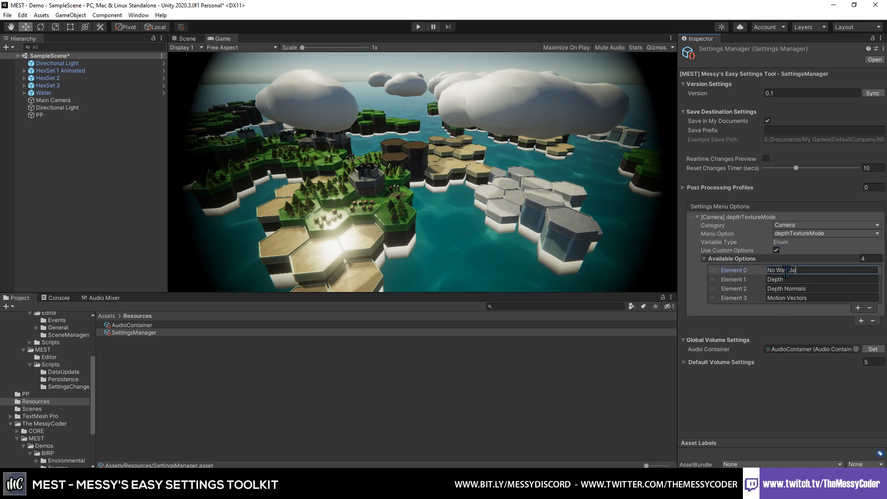
pyautogui.write('se no here buddy')
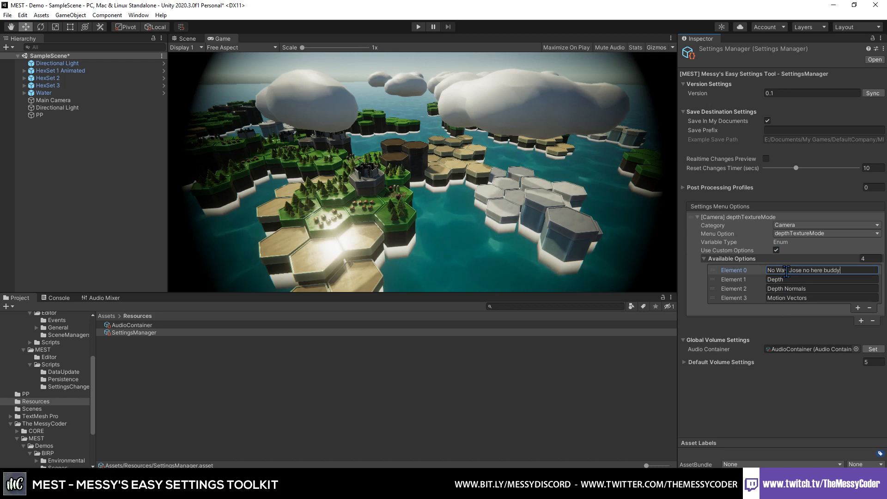
pyautogui.click(782, 310)
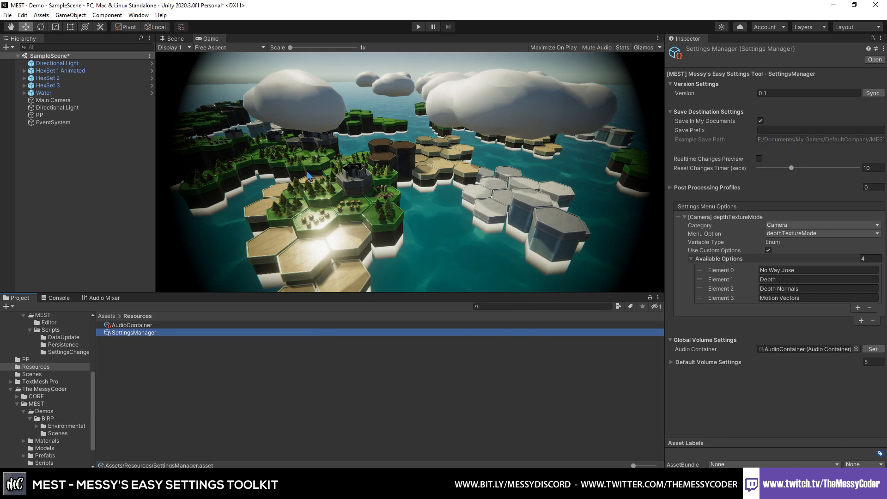
# - Create an empty game object in the scene and name it Events
pyautogui.rightClick(59, 171)
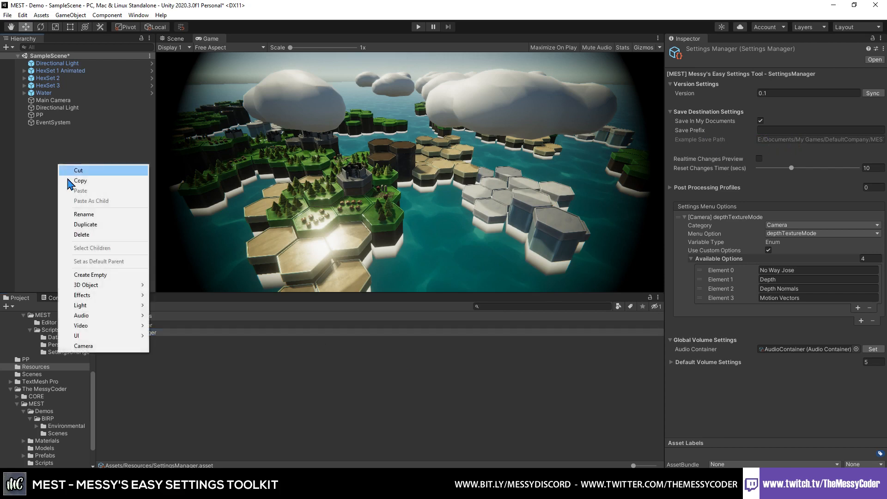
pyautogui.click(108, 272)
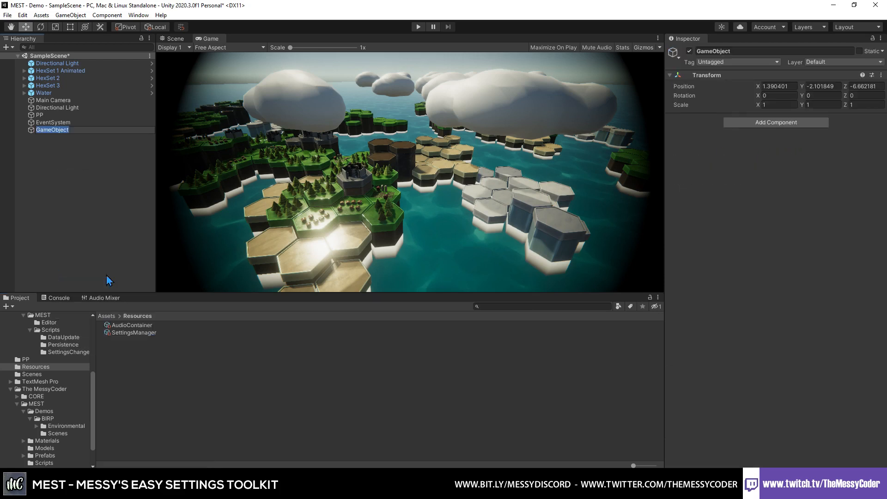
pyautogui.write('Events')
pyautogui.press('Return')
# - Add the [CORE] Messy Events System and [MEST] Settings Events System components to the Events object
pyautogui.click(782, 122)
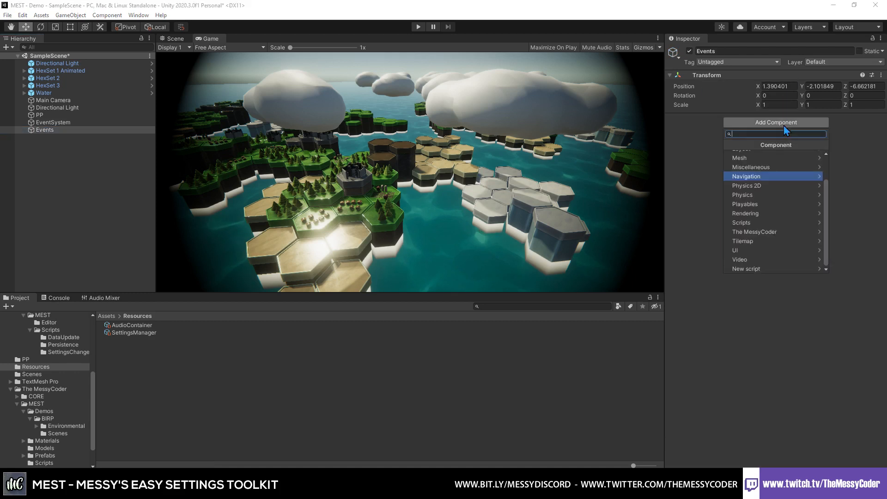
pyautogui.write('messy')
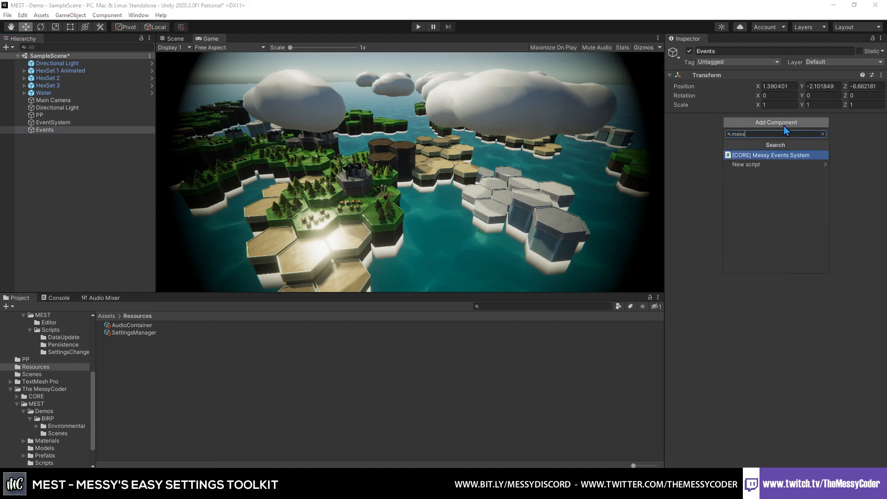
pyautogui.press('BackSpace')
pyautogui.press('BackSpace')
pyautogui.press('BackSpace')
pyautogui.press('BackSpace')
pyautogui.press('BackSpace')
pyautogui.write('e')
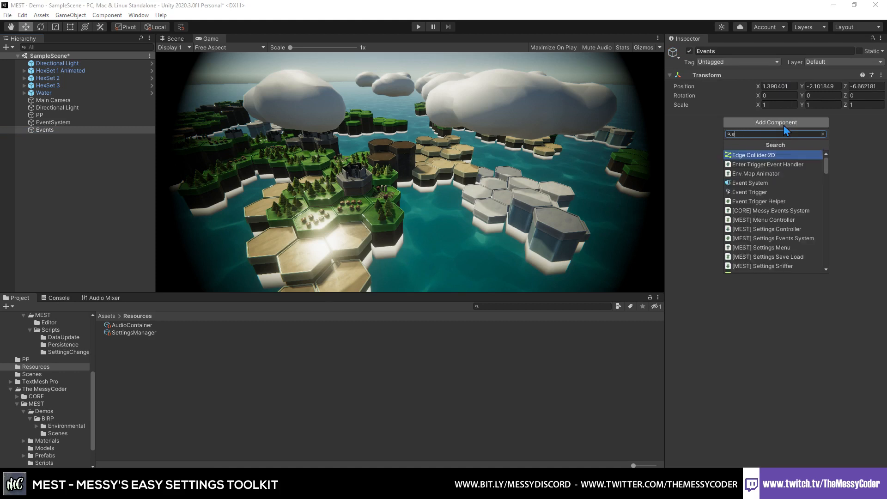
pyautogui.write('eent')
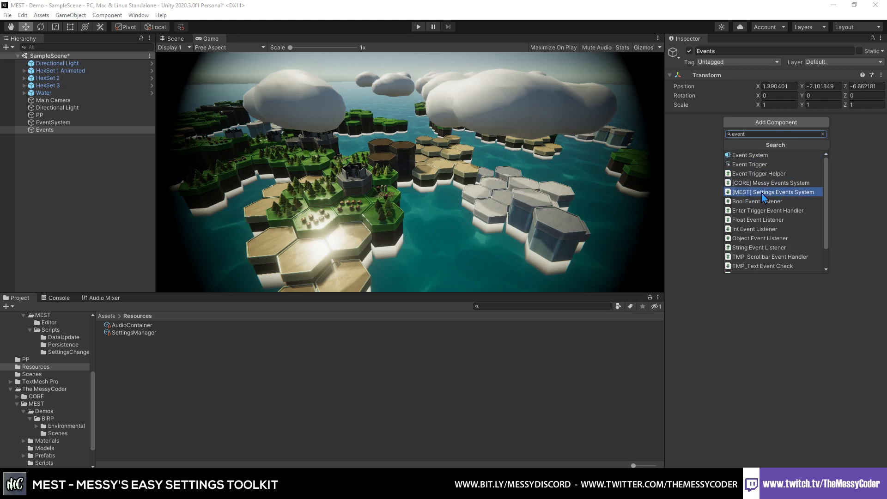
pyautogui.click(784, 193)
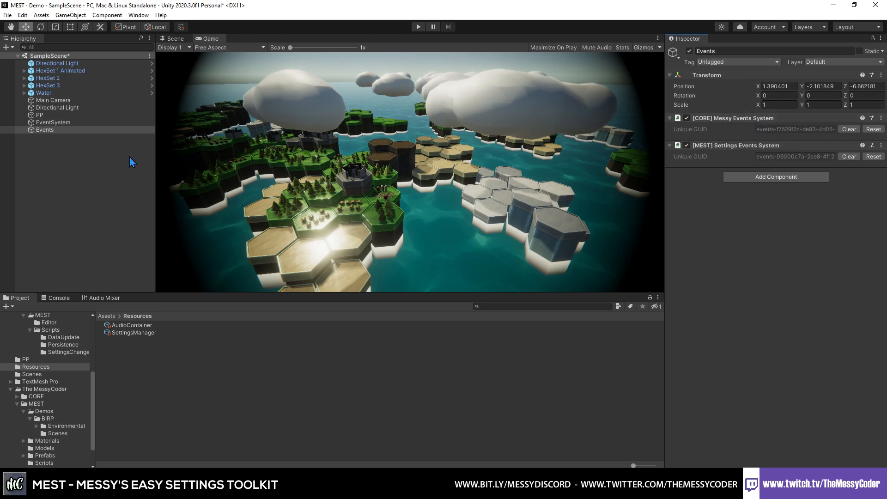
# - Create a second empty game object in the scene and name it Load
pyautogui.click(90, 171)
pyautogui.rightClick(34, 169)
pyautogui.click(85, 279)
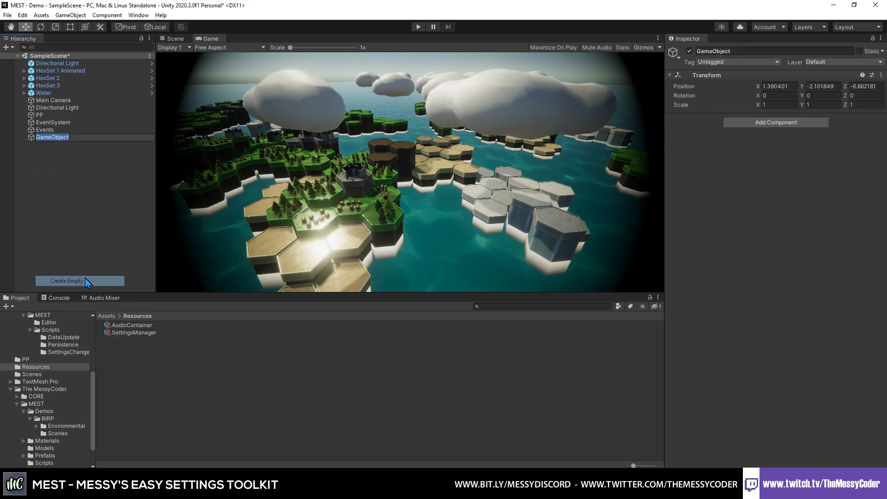
pyautogui.write('Load')
pyautogui.press('Return')
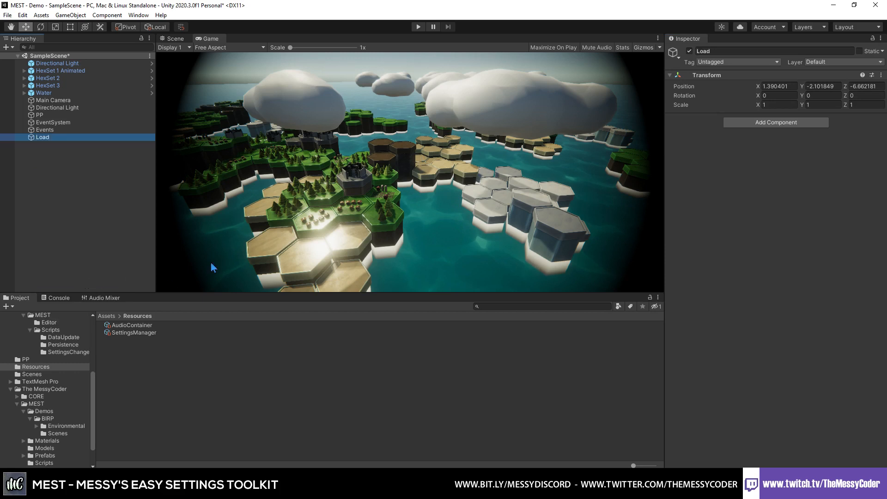
# - Add the [MEST] Settings Save Load component to the Load object and assign the SettingsManager asset as its Settings Manager
pyautogui.click(754, 124)
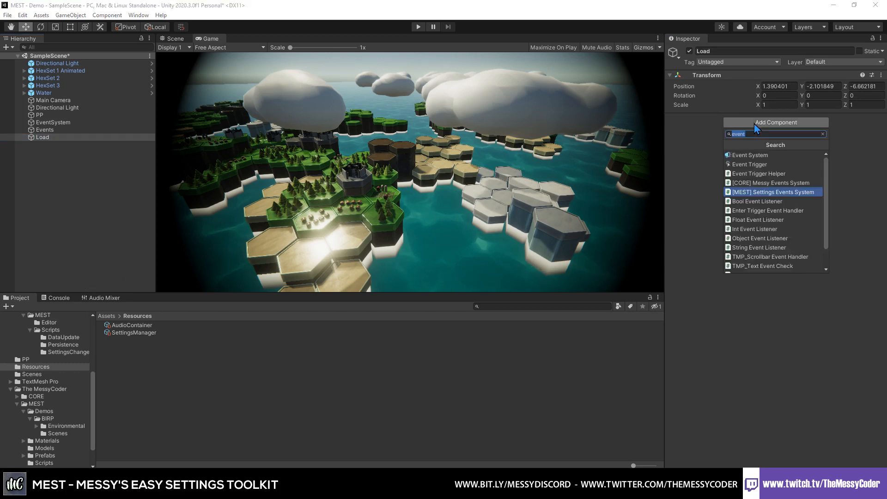
pyautogui.write('load')
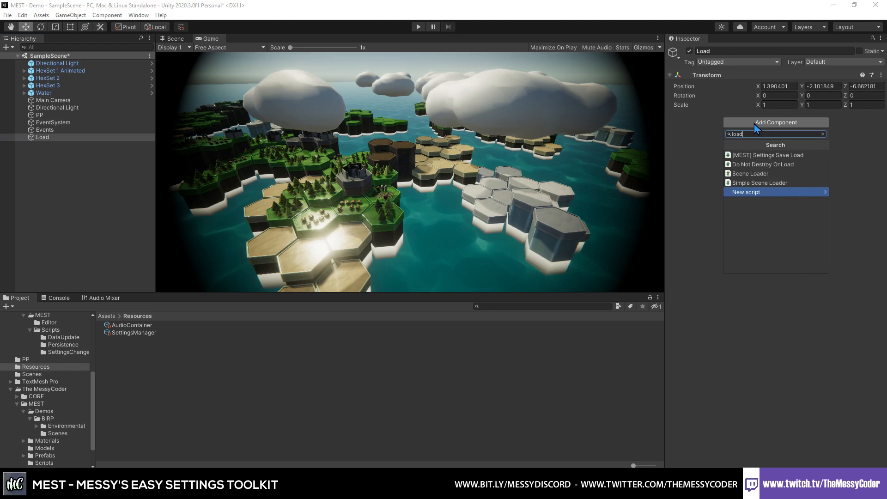
pyautogui.click(771, 157)
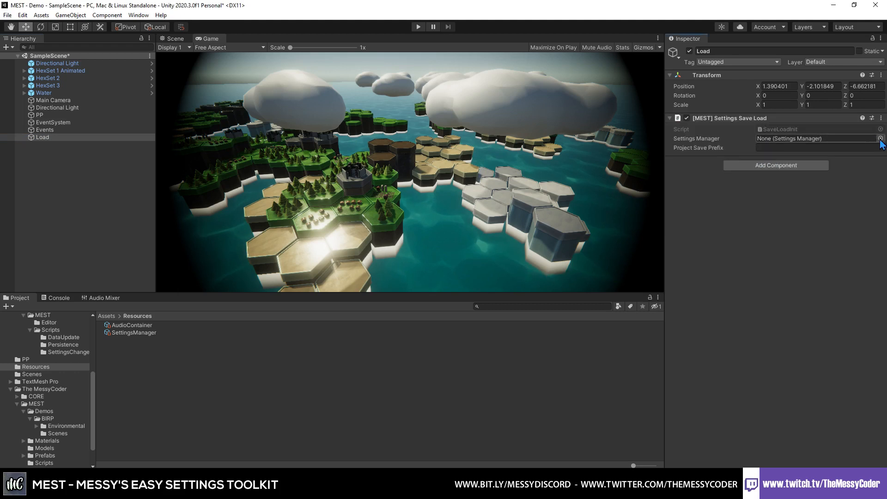
pyautogui.click(881, 138)
pyautogui.doubleClick(606, 169)
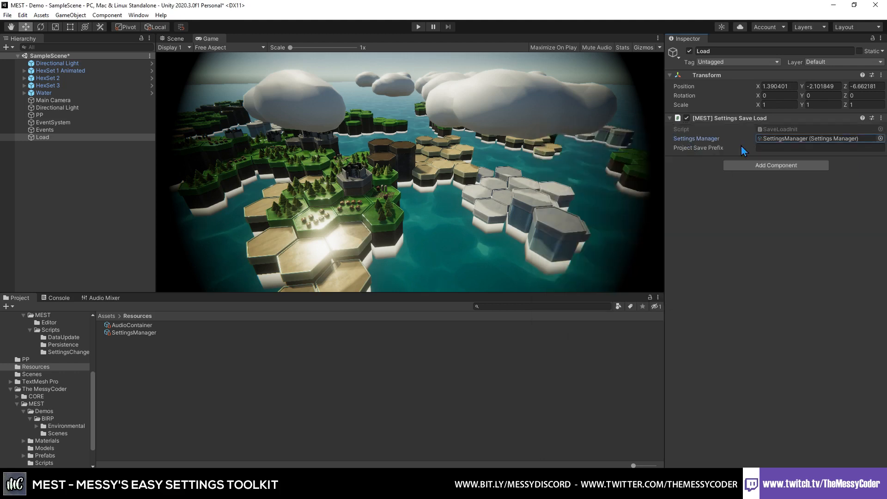
# - Create an empty game object at the root of the scene and name it Controller
pyautogui.rightClick(82, 171)
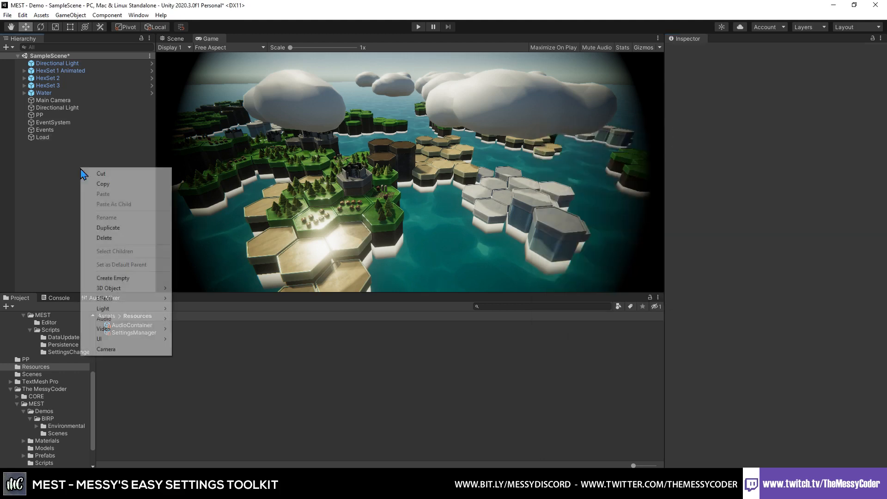
pyautogui.click(130, 279)
pyautogui.write('C')
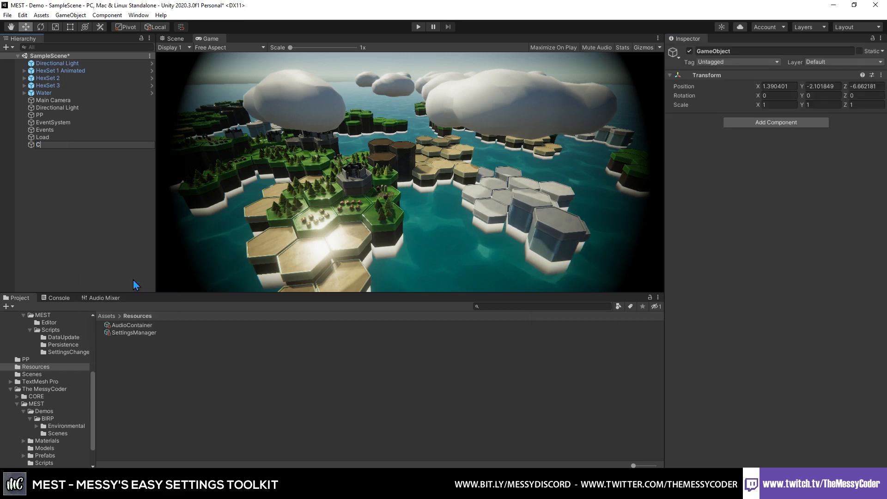
pyautogui.write('ontroller')
pyautogui.press('Return')
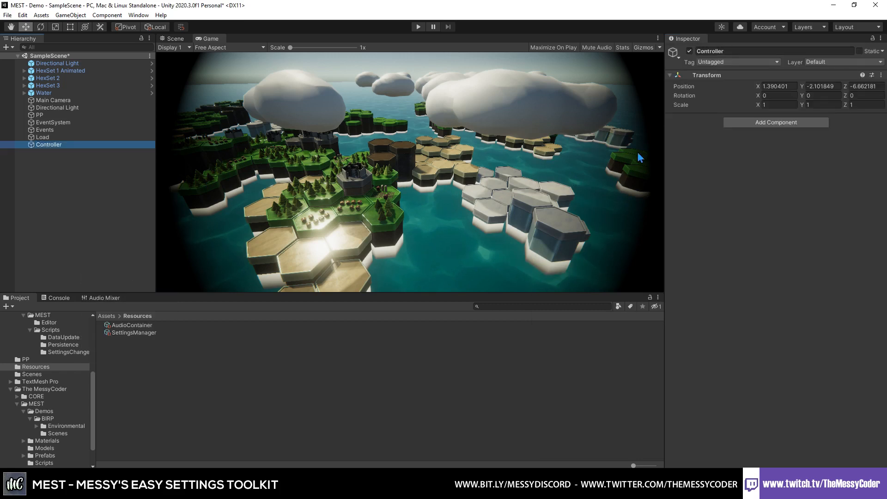
# - Add the [MEST] Settings Controller component to the Controller object
pyautogui.click(789, 124)
pyautogui.write('controller')
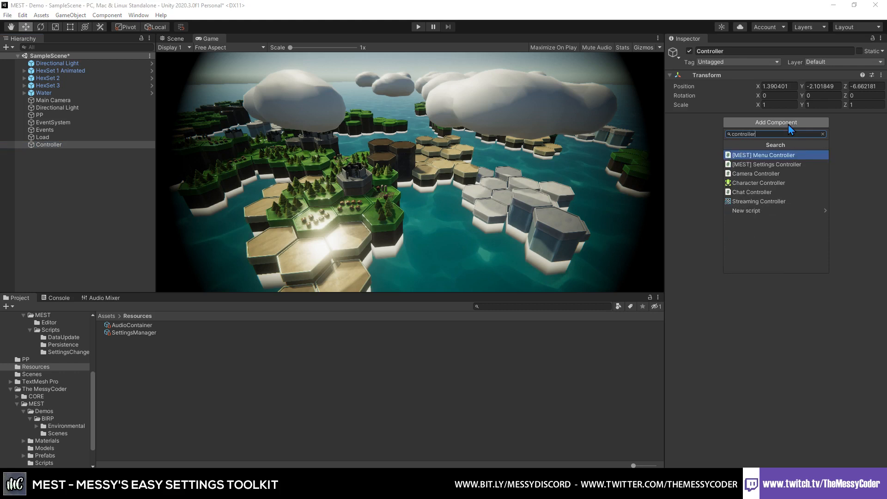
pyautogui.click(797, 166)
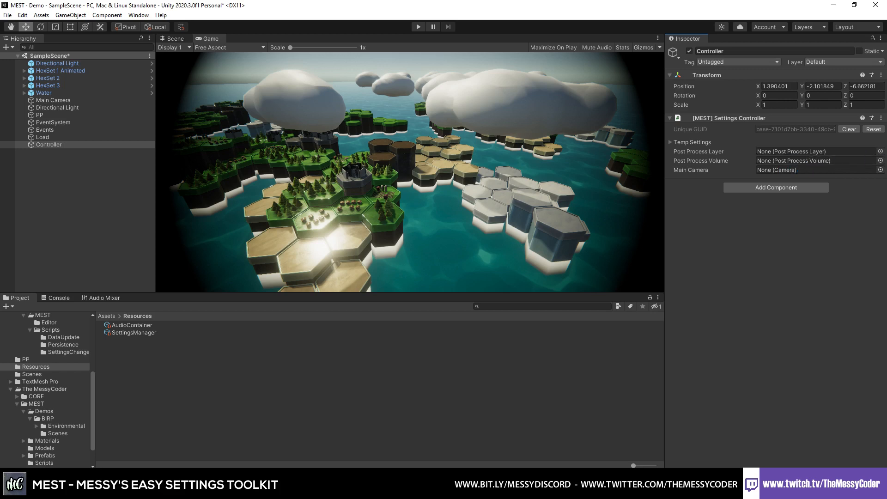
# - Assign Main Camera as the Settings Controller's Post Process Layer and Main Camera, and PP as its Post Process Volume
pyautogui.click(880, 152)
pyautogui.doubleClick(584, 179)
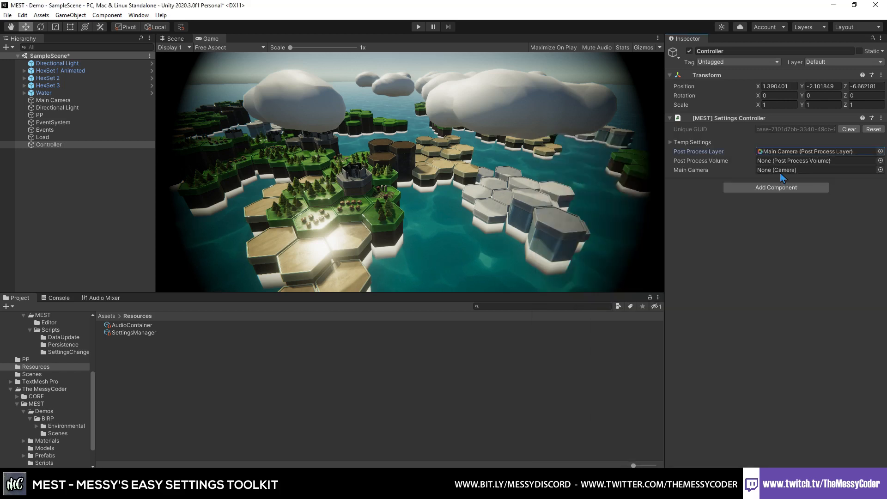
pyautogui.click(881, 161)
pyautogui.doubleClick(569, 190)
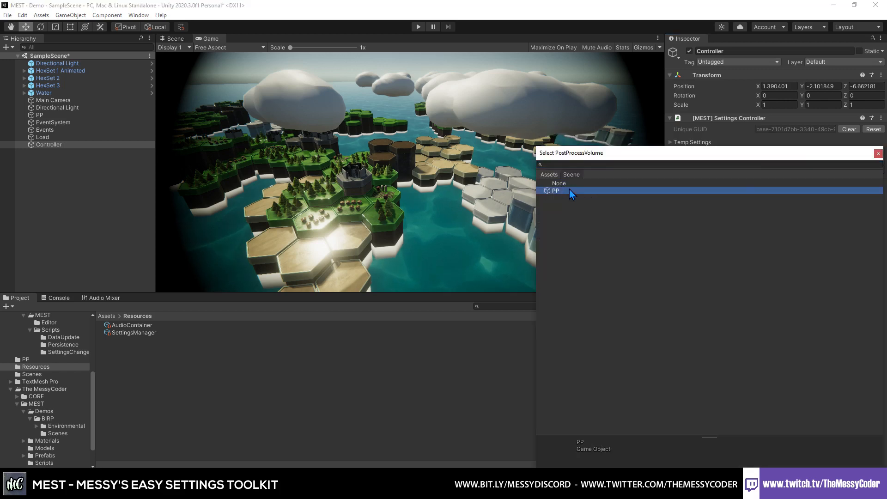
pyautogui.click(881, 170)
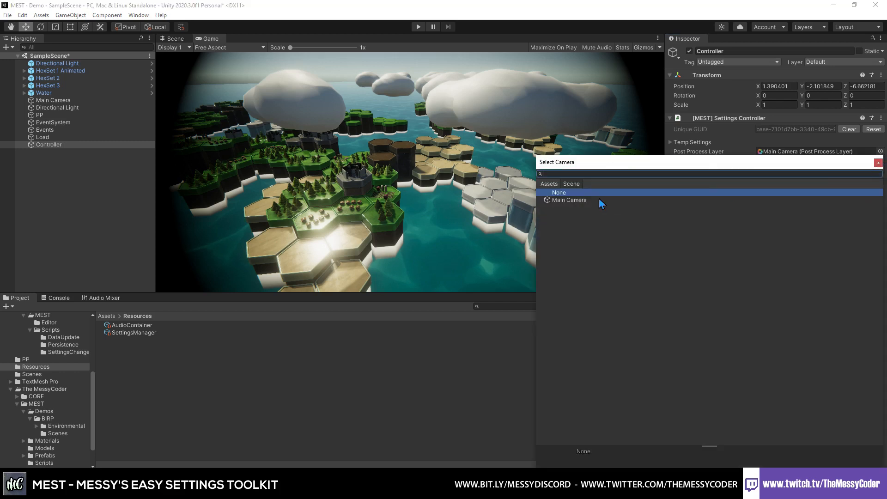
pyautogui.doubleClick(594, 203)
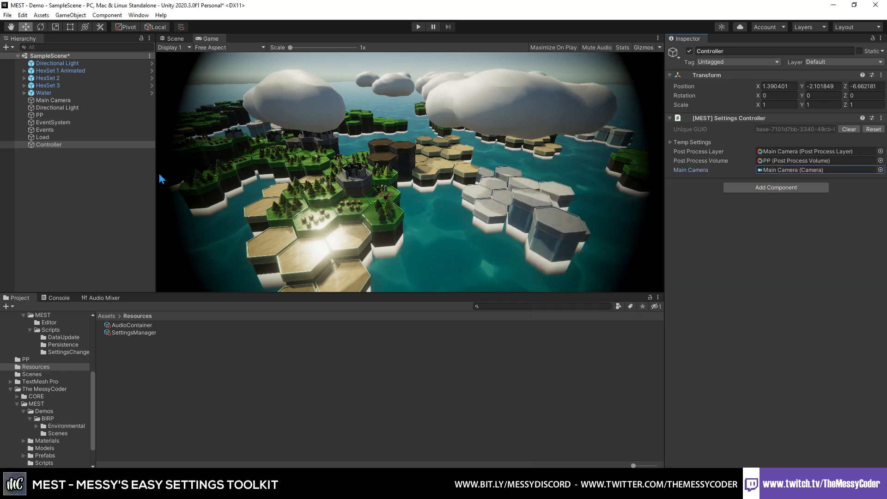
# - Add a Dropdown - TextMeshPro UI element to the scene, keeping its default name
pyautogui.rightClick(44, 178)
pyautogui.moveTo(79, 349)
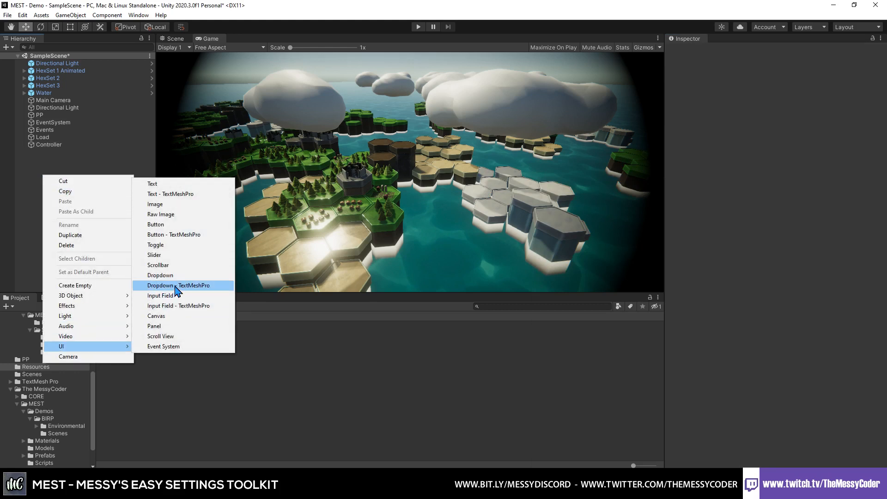
pyautogui.click(193, 290)
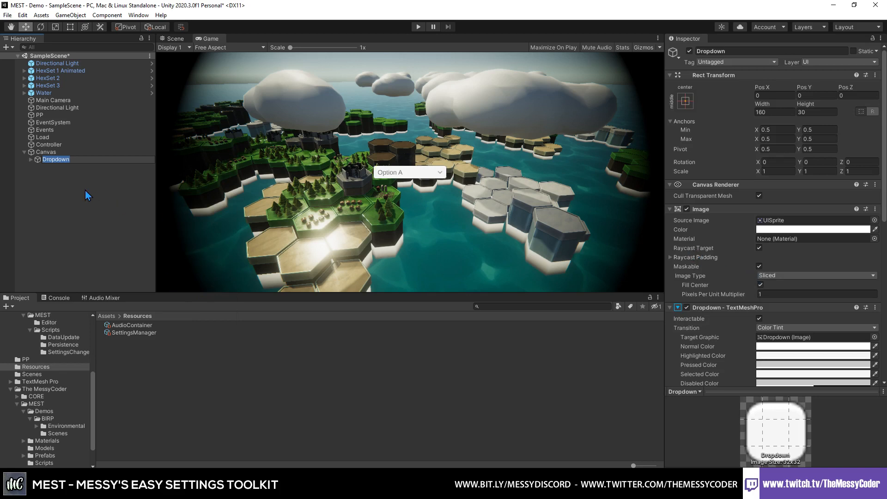
pyautogui.click(54, 171)
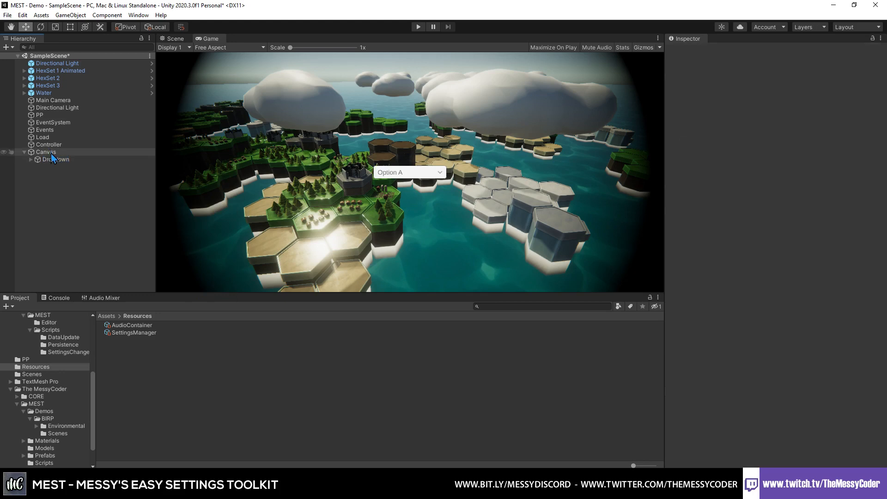
# - Create an empty parent for the Dropdown inside the Canvas and name it Menu
pyautogui.rightClick(54, 160)
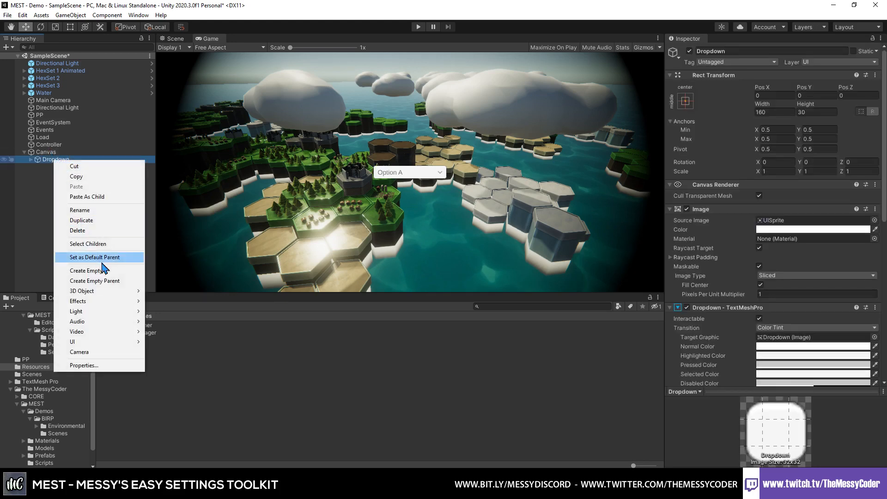
pyautogui.click(111, 281)
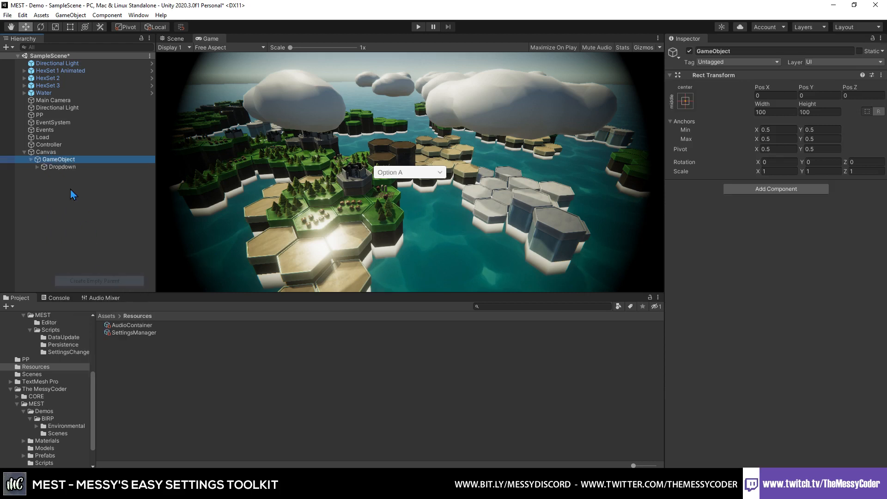
pyautogui.click(60, 159)
pyautogui.write('M')
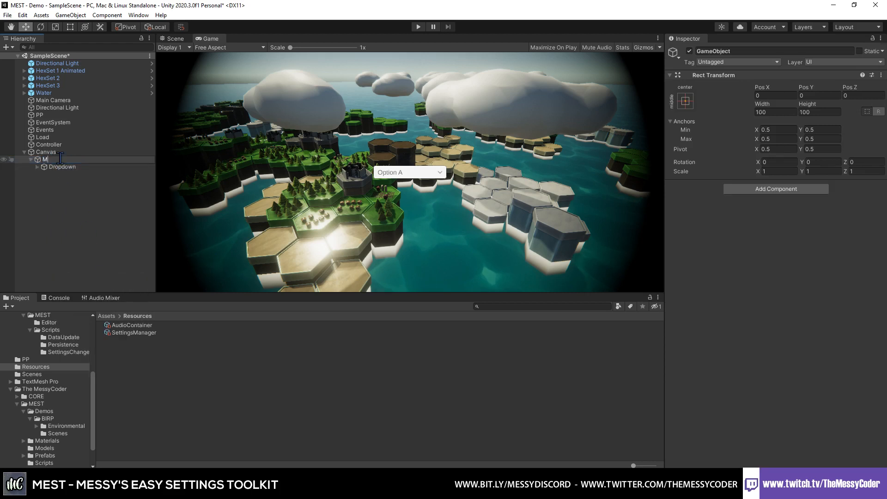
pyautogui.write('enu')
pyautogui.press('Return')
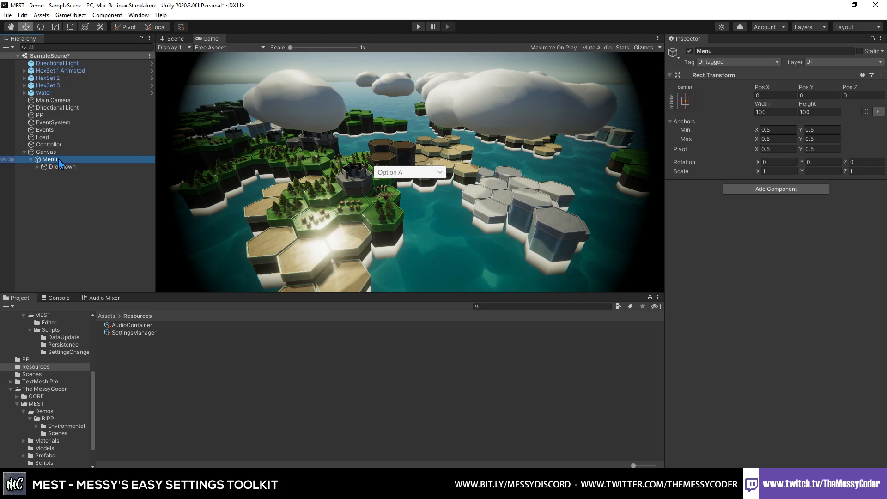
# - Add the [MEST] Settings Menu component to the Menu object
pyautogui.click(762, 187)
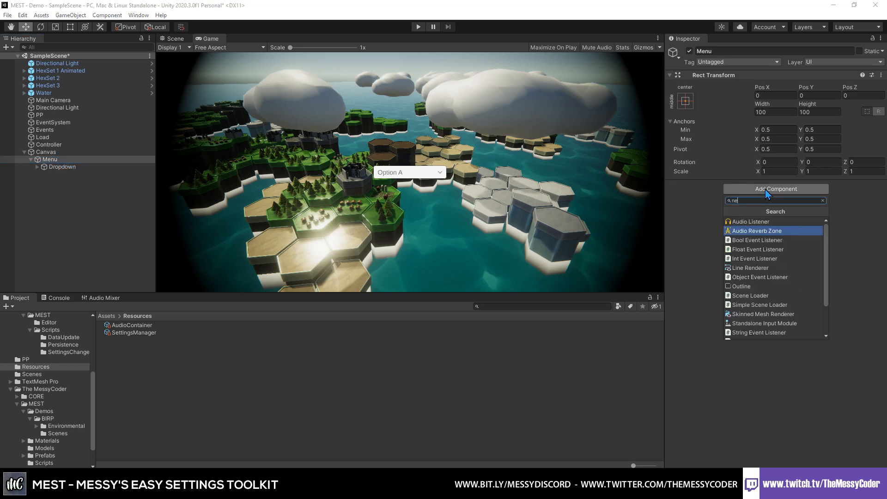
pyautogui.write('menu')
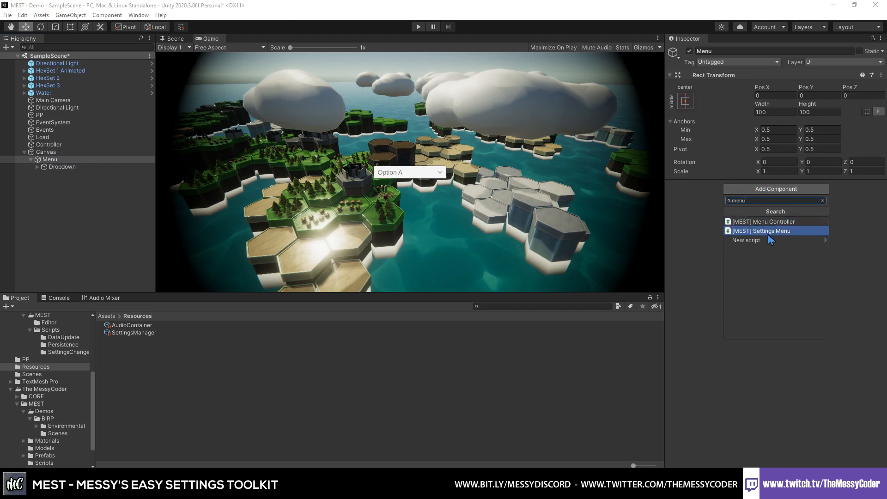
pyautogui.click(769, 233)
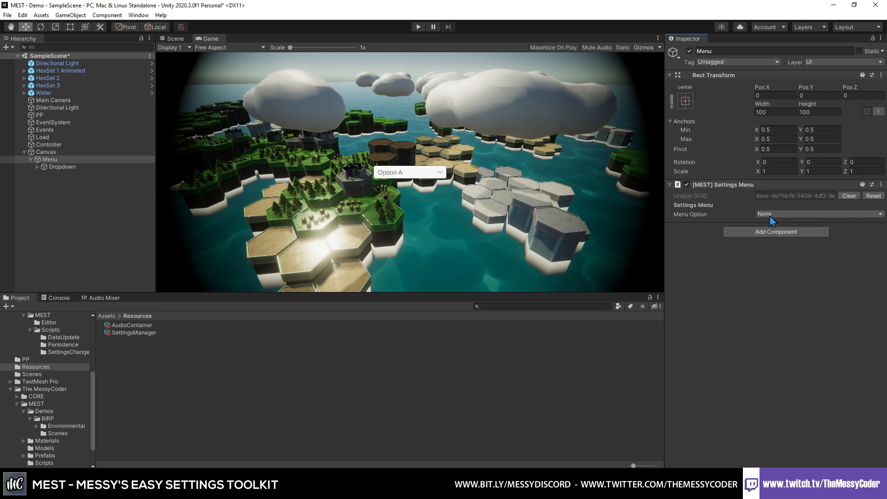
# - Set the Menu object's Menu Option to [Camera] depthTextureMode in the Settings Menu component
pyautogui.click(791, 215)
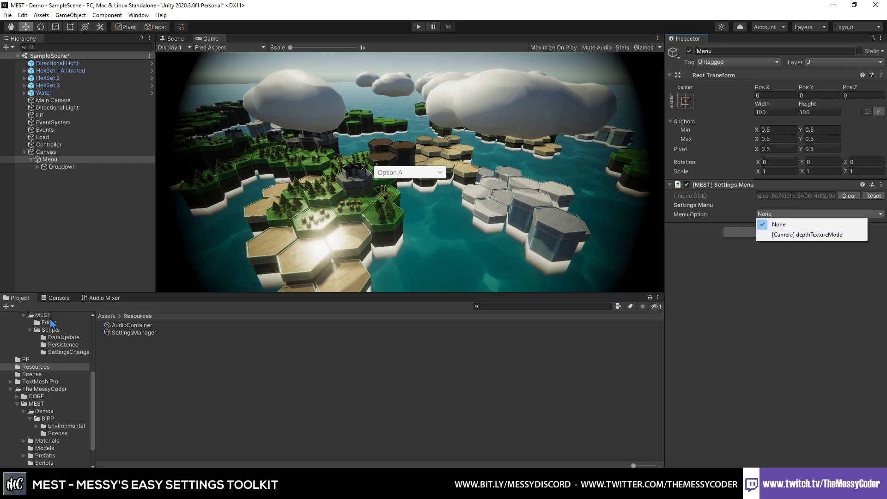
pyautogui.click(131, 333)
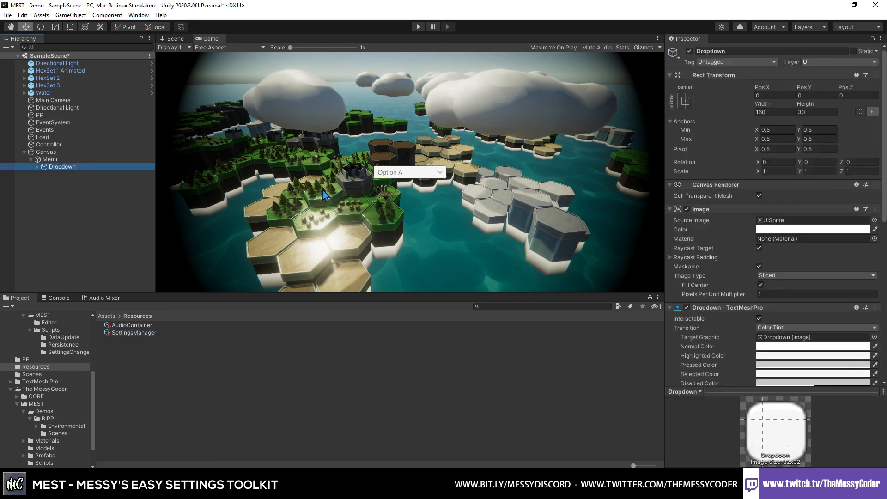
pyautogui.click(89, 161)
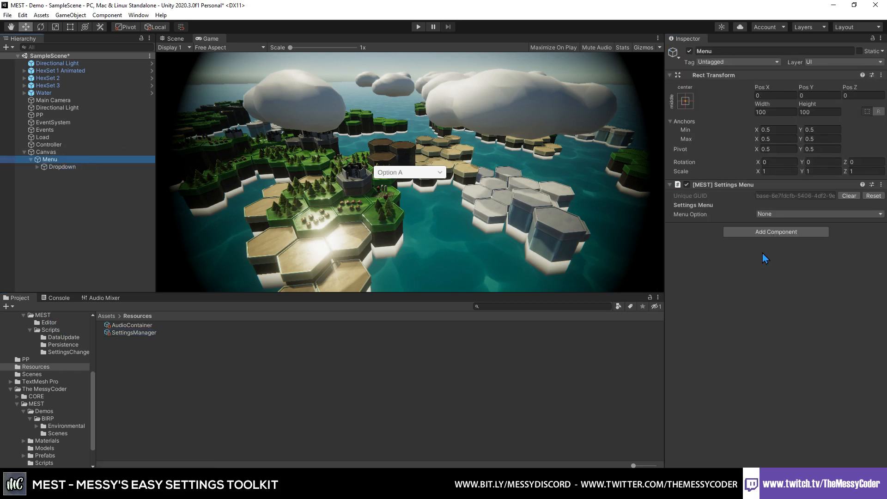
pyautogui.click(775, 214)
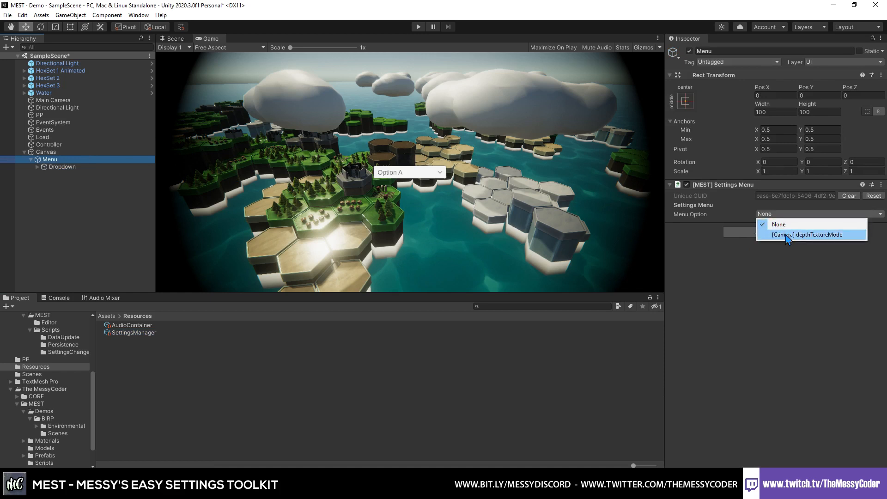
pyautogui.click(787, 236)
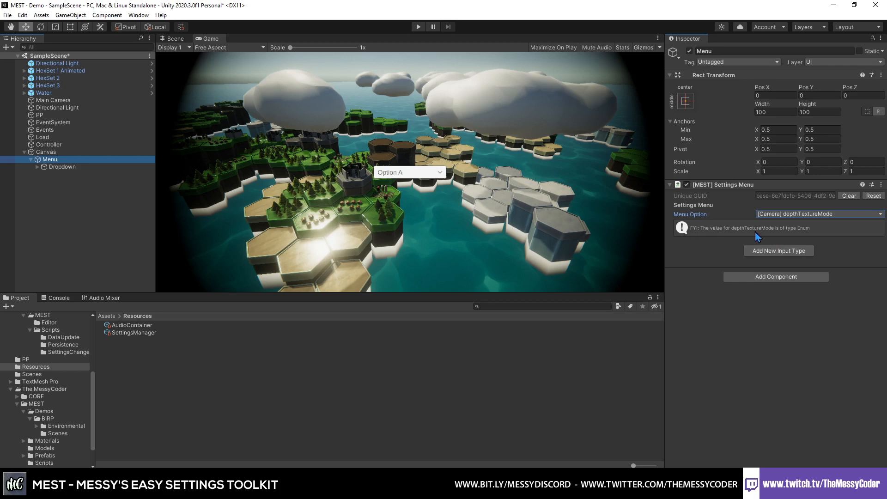
# - Add a Dropdown input type to the Settings Menu component and assign the scene's Dropdown as its TMP Dropdown
pyautogui.click(785, 251)
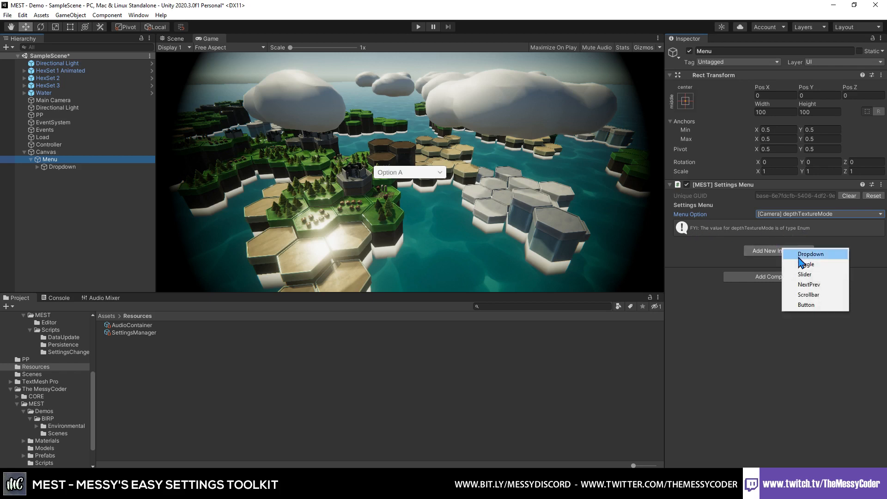
pyautogui.click(801, 255)
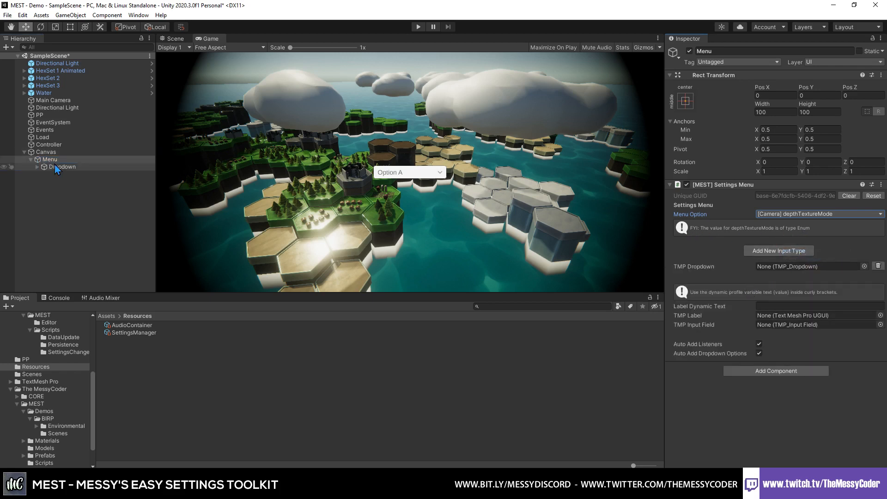
pyautogui.moveTo(54, 167); pyautogui.dragTo(787, 269)
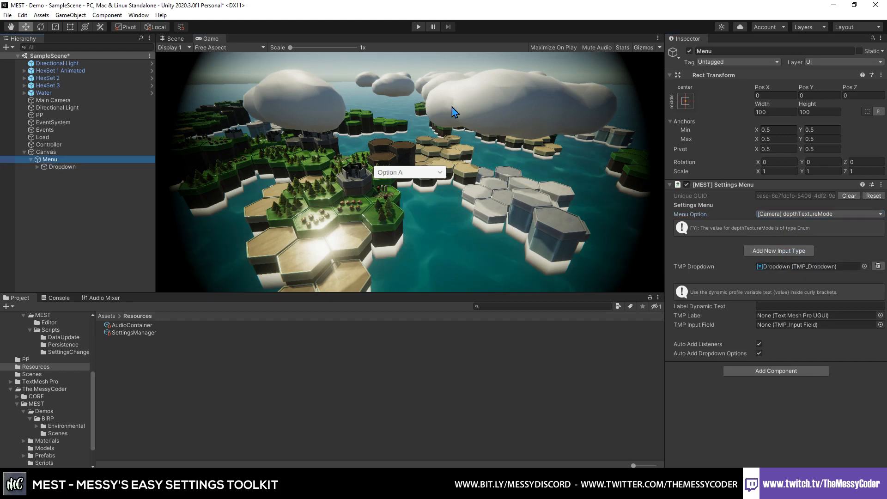
# - Run the scene, expand the in-game dropdown to check its choices, and stop play mode
pyautogui.click(417, 26)
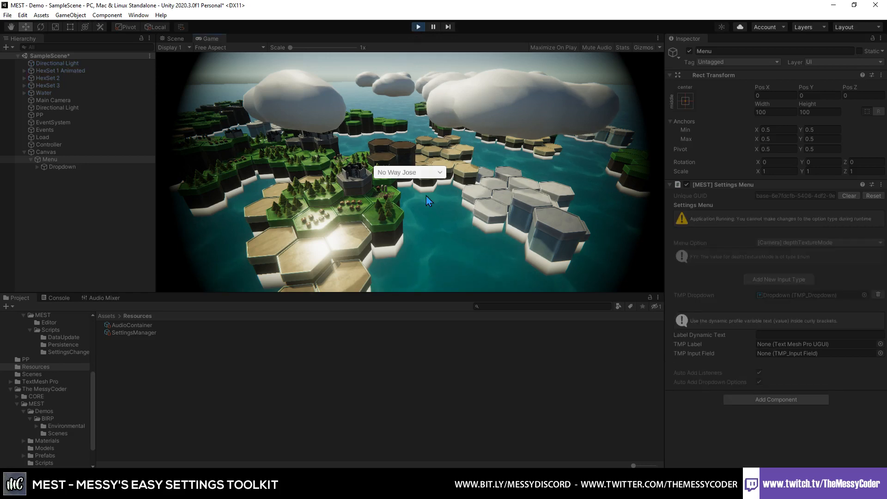
pyautogui.click(418, 179)
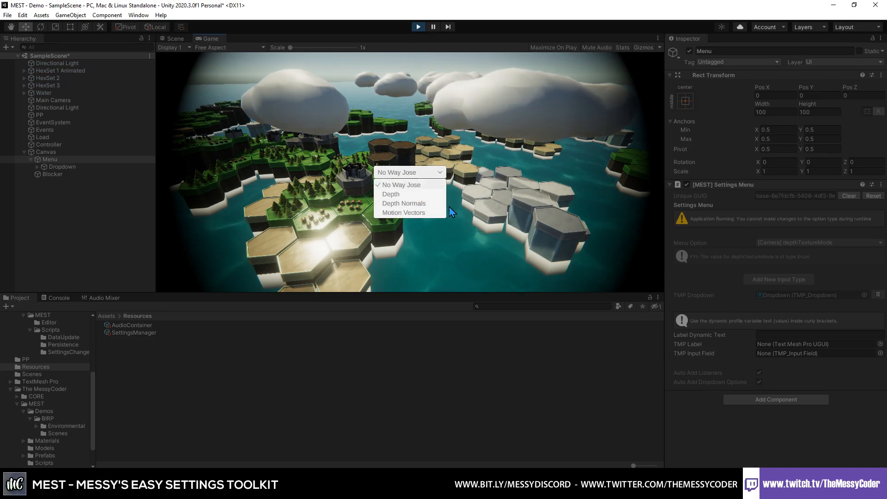
pyautogui.click(418, 27)
# - Add a second Settings Menu Option to the SettingsManager with category Quality Settings and menu option qualityLevel, without custom options
pyautogui.click(133, 332)
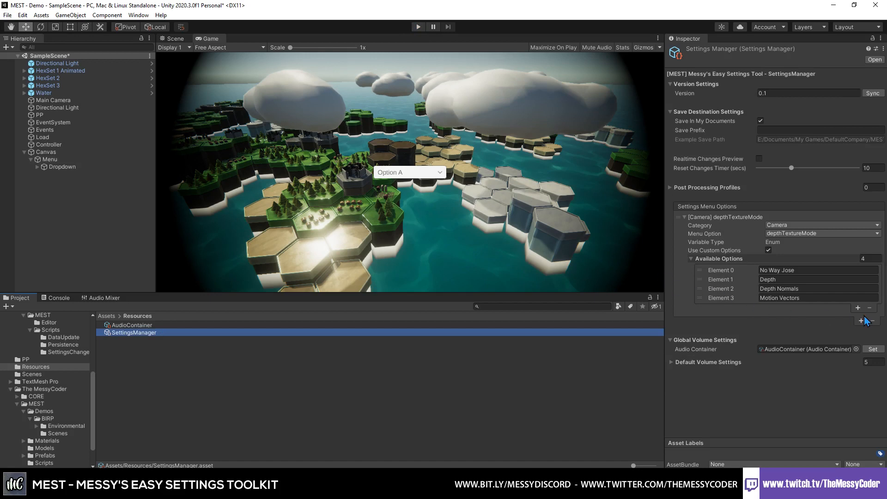
pyautogui.click(685, 218)
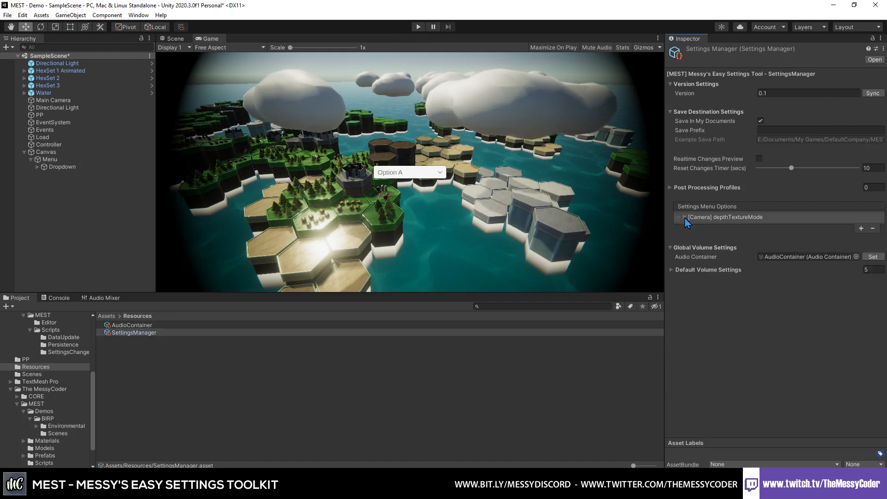
pyautogui.click(860, 229)
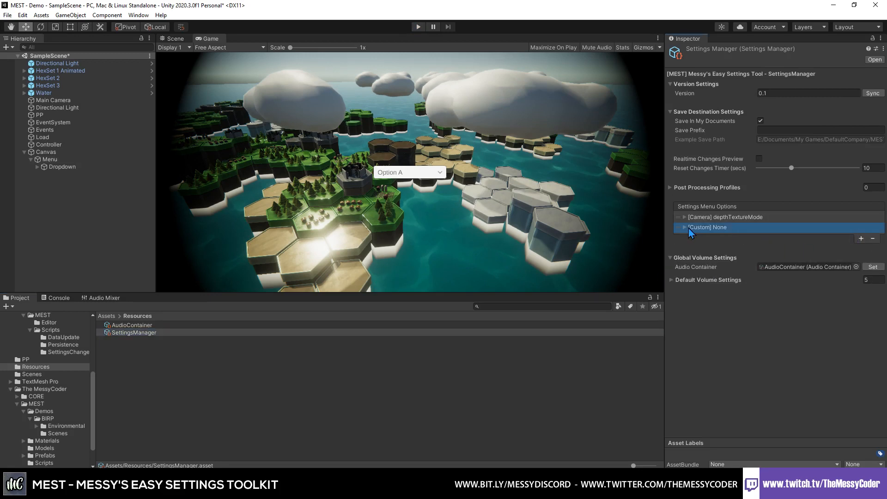
pyautogui.click(691, 230)
pyautogui.click(775, 237)
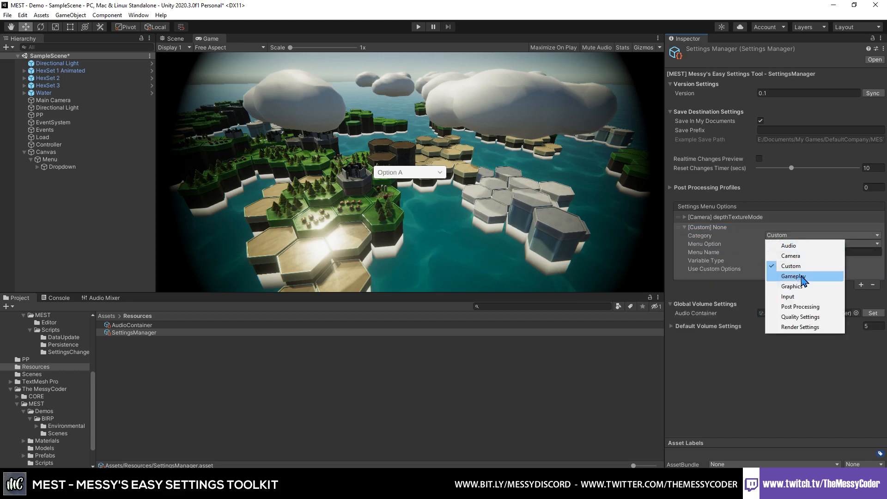
pyautogui.click(809, 318)
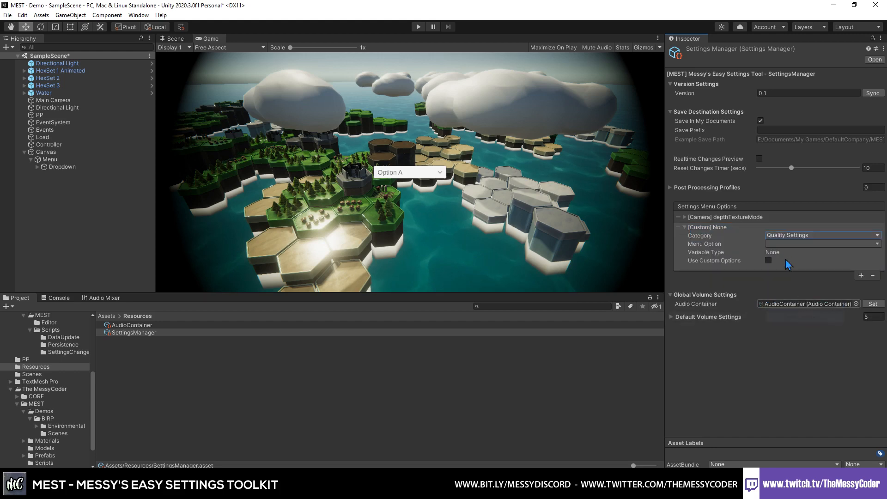
pyautogui.click(786, 244)
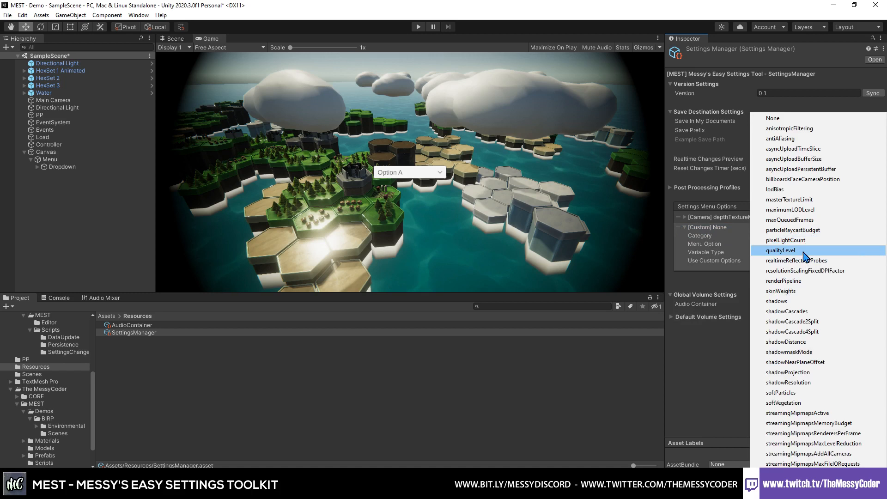
pyautogui.click(805, 251)
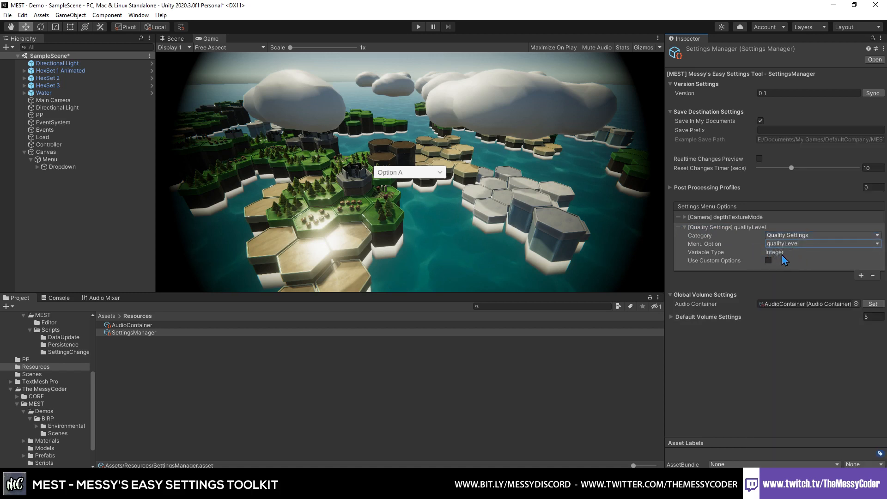
pyautogui.click(769, 260)
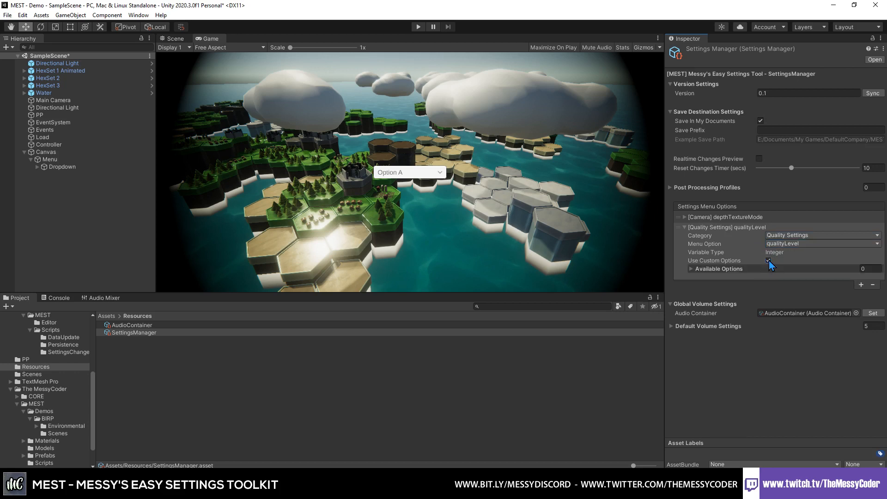
pyautogui.click(769, 260)
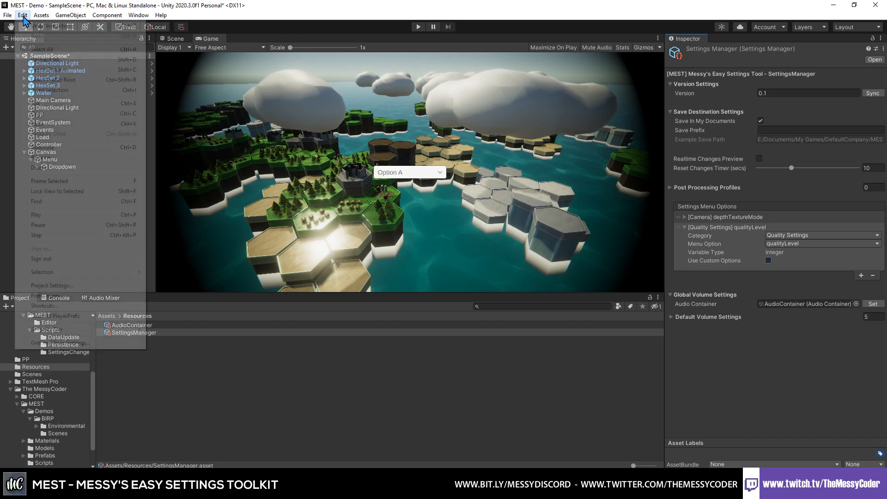
# - Add a quality level named Custom in the project's Quality settings and close the Project Settings
pyautogui.click(22, 16)
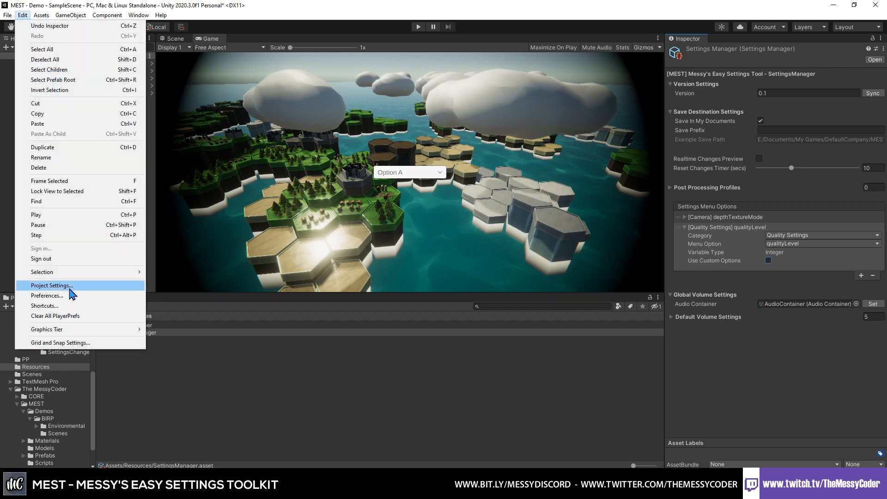
pyautogui.click(51, 285)
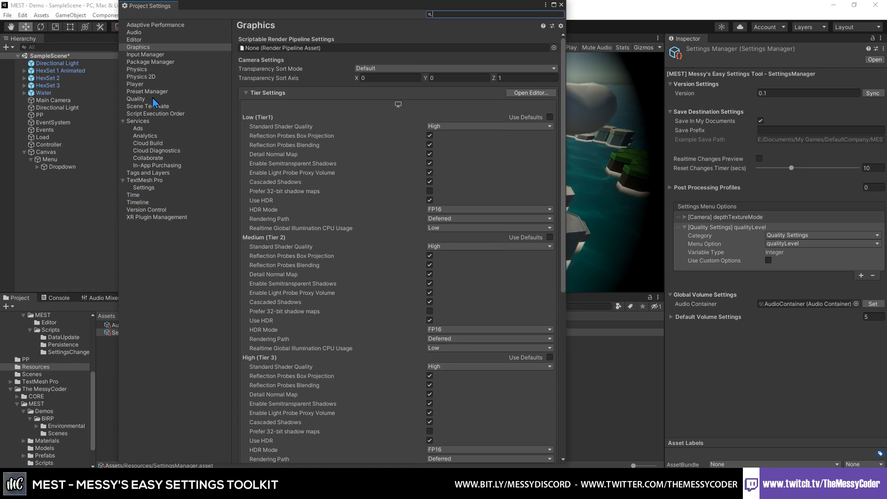
pyautogui.click(153, 99)
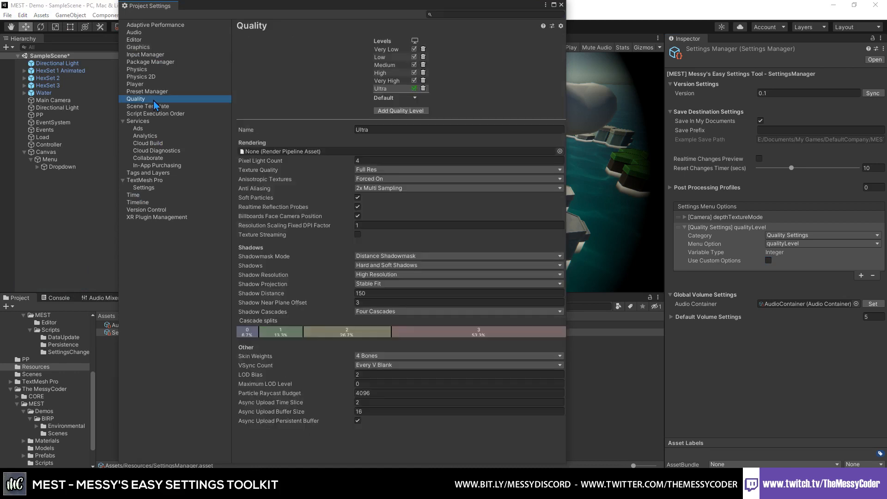
pyautogui.click(400, 110)
pyautogui.click(388, 96)
pyautogui.click(396, 137)
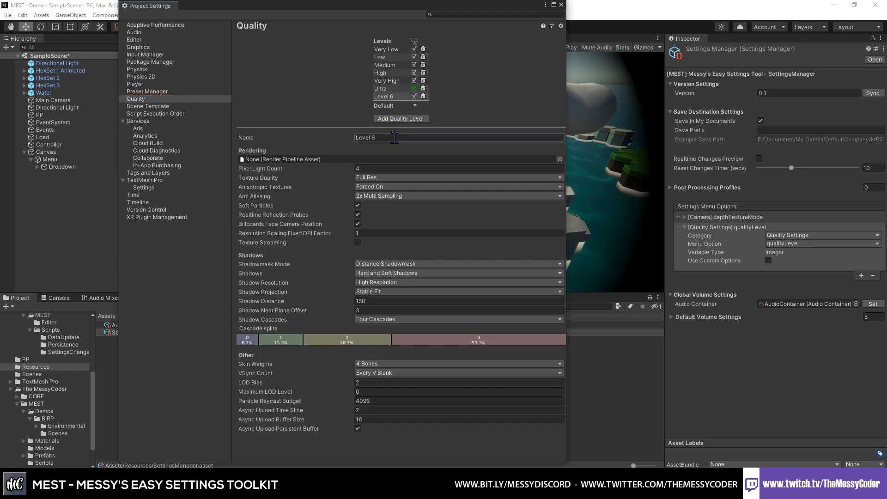
pyautogui.write('Custom')
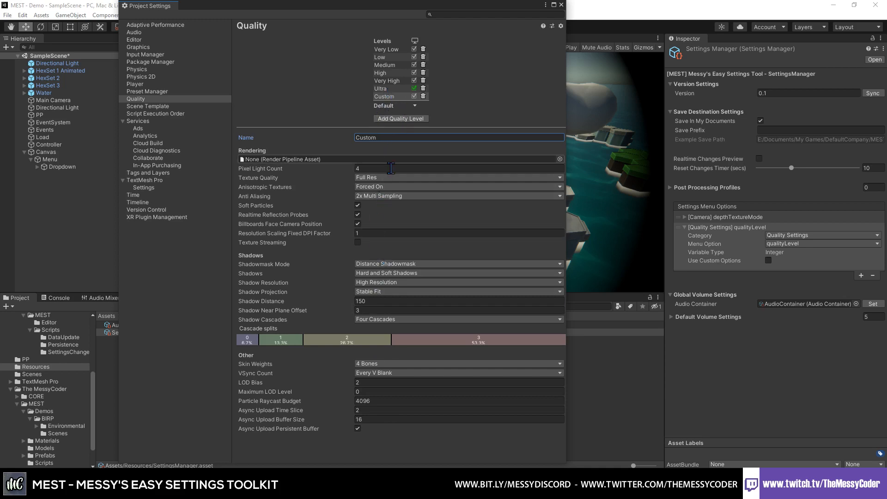
pyautogui.click(389, 97)
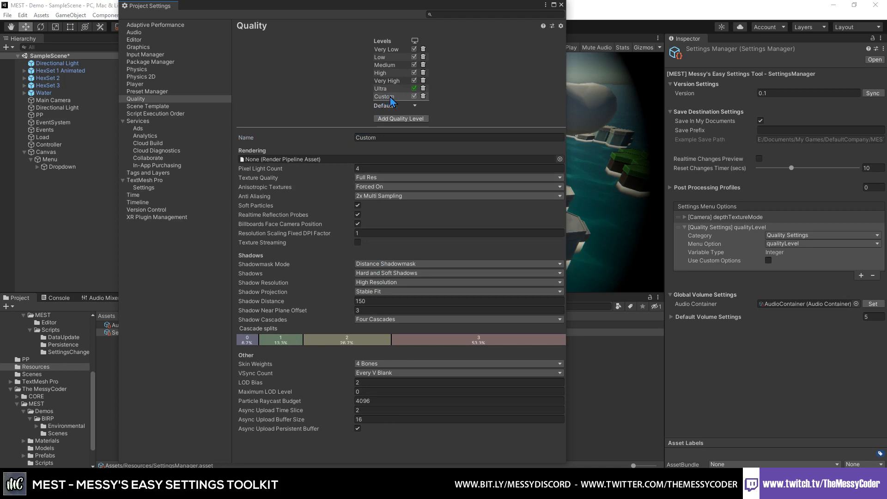
pyautogui.click(562, 6)
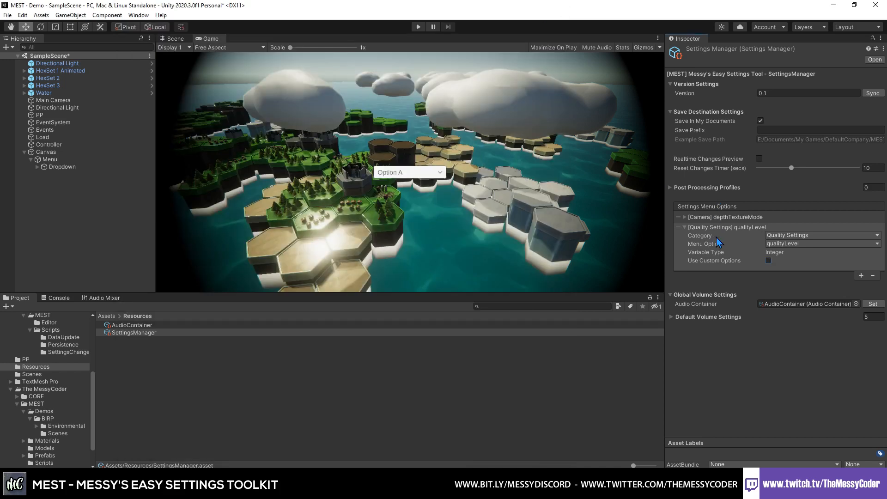
# - Remove the TMP Dropdown input from the Menu object's Settings Menu component and set its Menu Option to [Quality Settings] qualityLevel
pyautogui.click(120, 169)
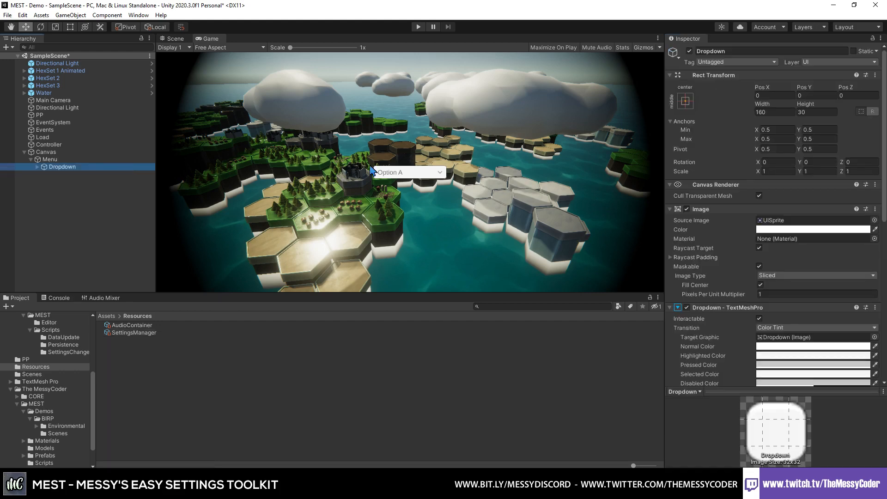
pyautogui.scroll(-10, 789, 301)
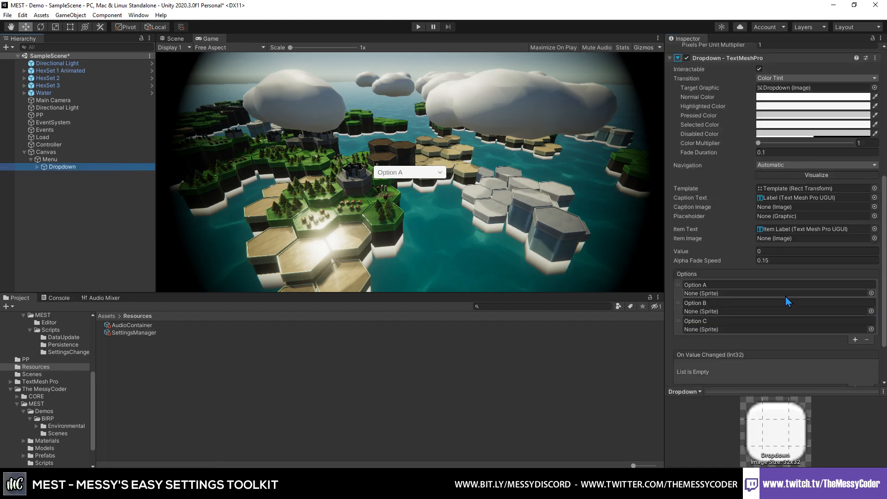
pyautogui.click(70, 160)
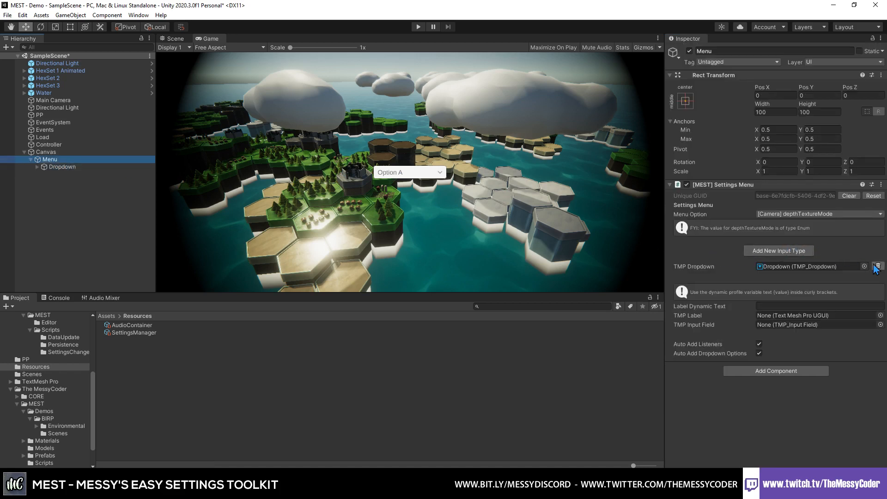
pyautogui.click(879, 267)
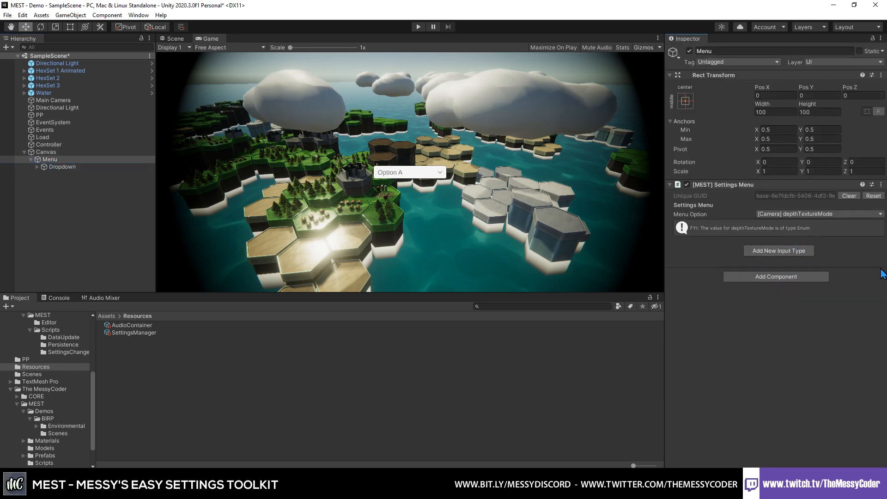
pyautogui.click(825, 214)
pyautogui.click(763, 245)
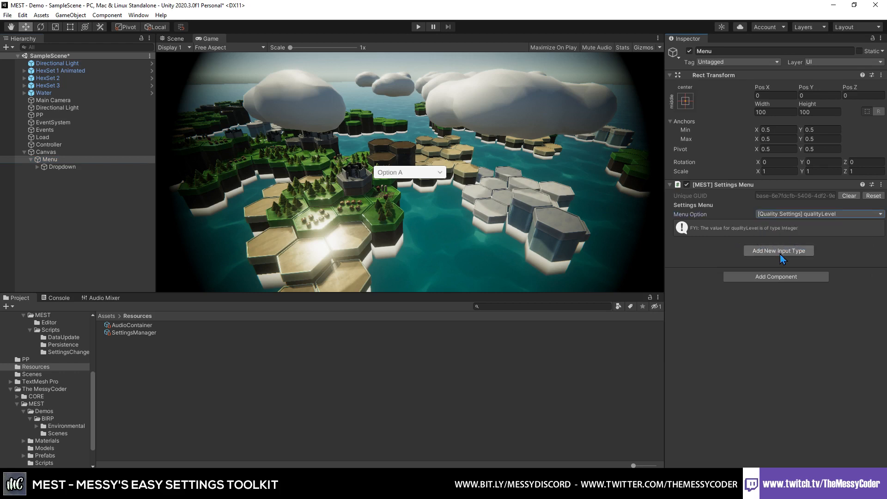
# - Add a Dropdown input type for the qualityLevel option and assign the scene's Dropdown object as its TMP Dropdown
pyautogui.click(781, 252)
pyautogui.click(802, 269)
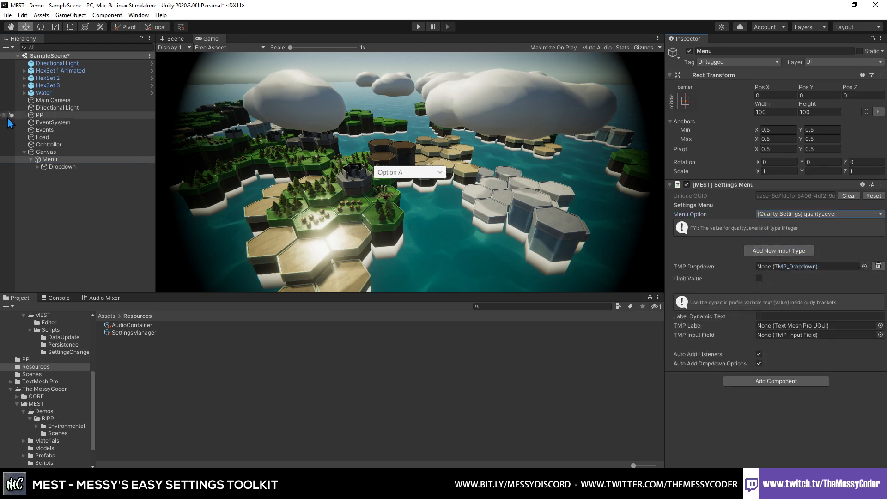
pyautogui.moveTo(65, 168); pyautogui.dragTo(791, 270)
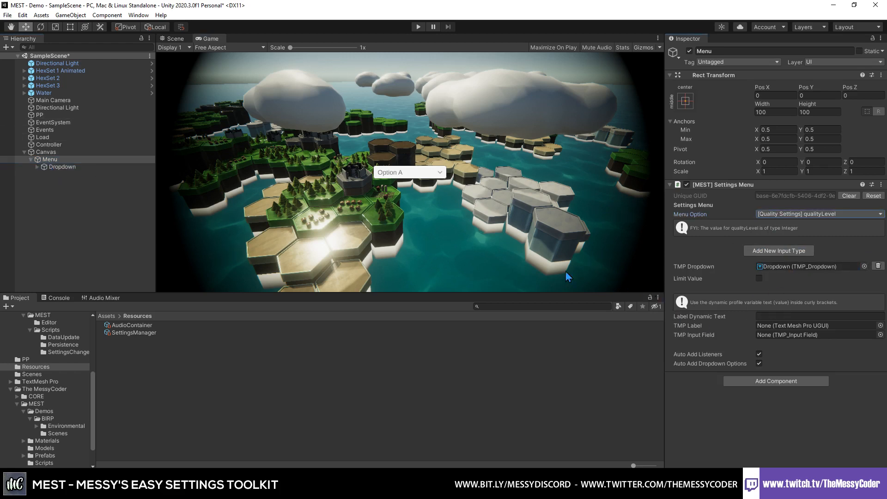
# - Reopen the Project Settings and dock them between the Hierarchy and the Game view
pyautogui.click(41, 15)
pyautogui.moveTo(28, 16)
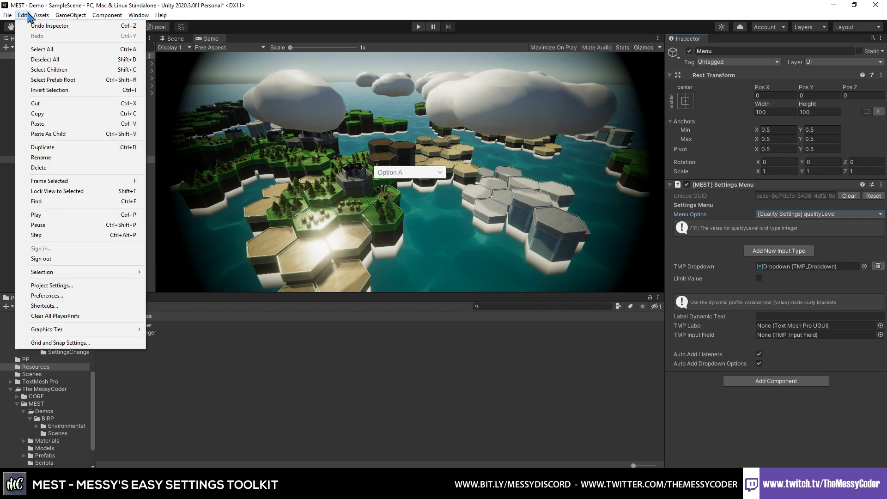
pyautogui.click(83, 286)
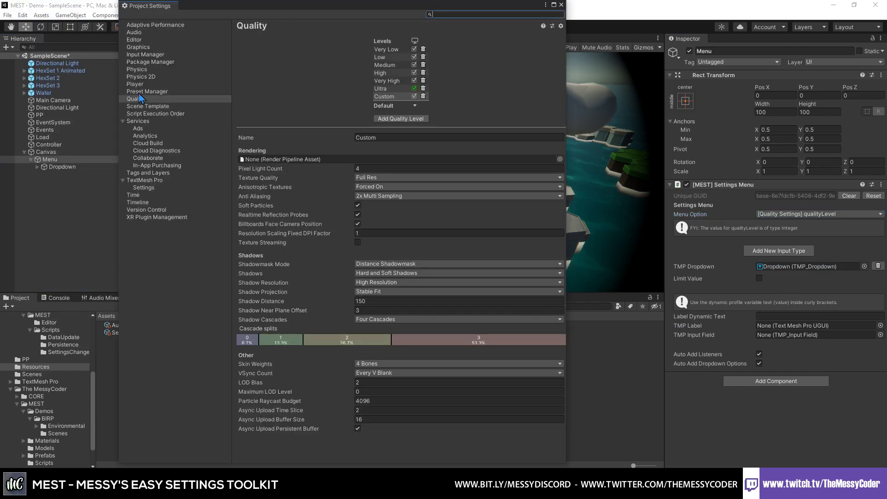
pyautogui.moveTo(190, 14); pyautogui.dragTo(182, 76)
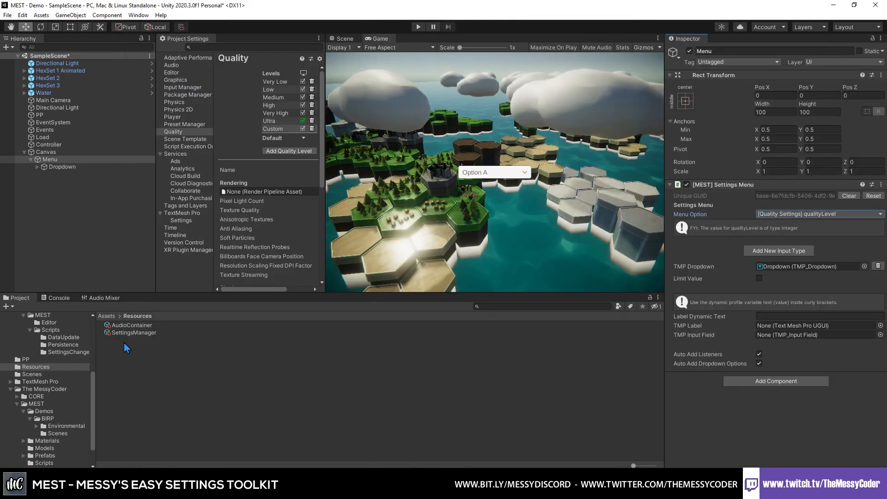
# - Toggle Realtime Changes Preview on and back off in the SettingsManager
pyautogui.click(131, 333)
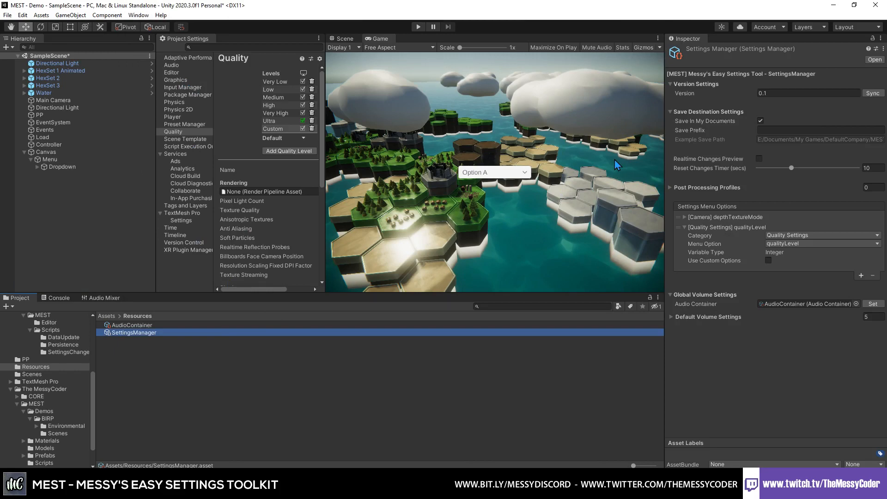
pyautogui.click(759, 159)
pyautogui.click(760, 159)
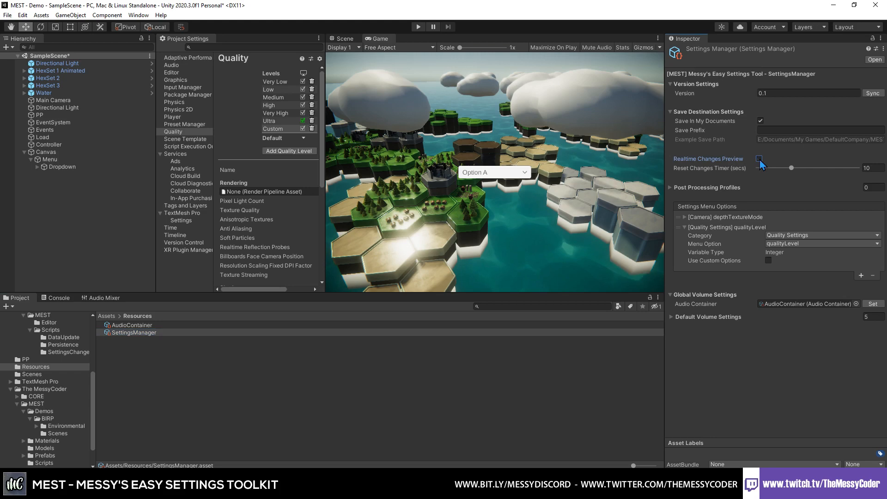
# - Add a UI Button as a child of the Canvas, keeping the name Button
pyautogui.click(47, 152)
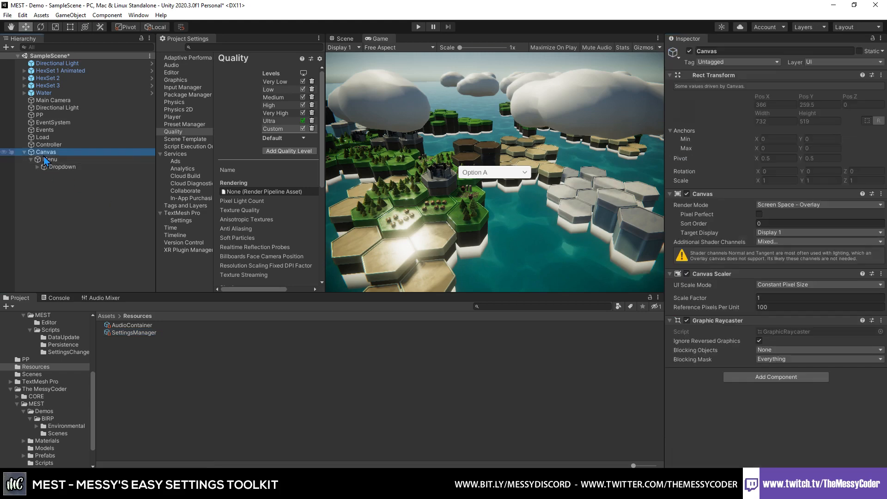
pyautogui.rightClick(43, 154)
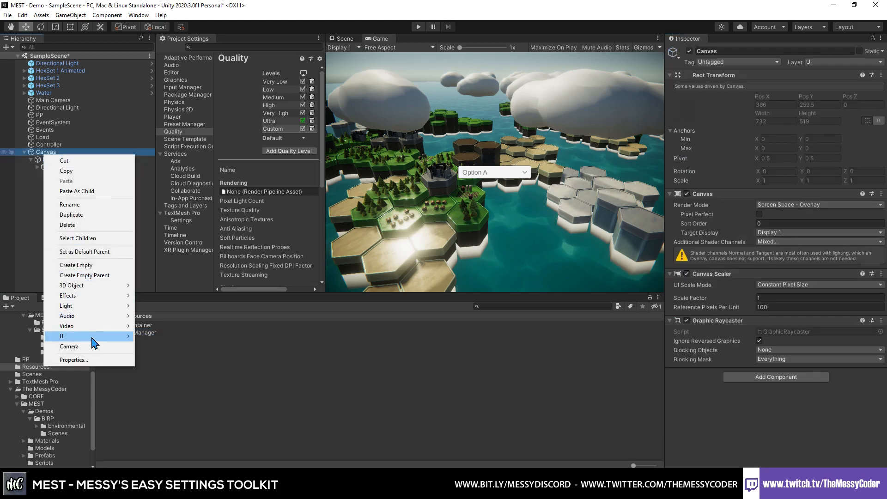
pyautogui.moveTo(92, 337)
pyautogui.click(175, 221)
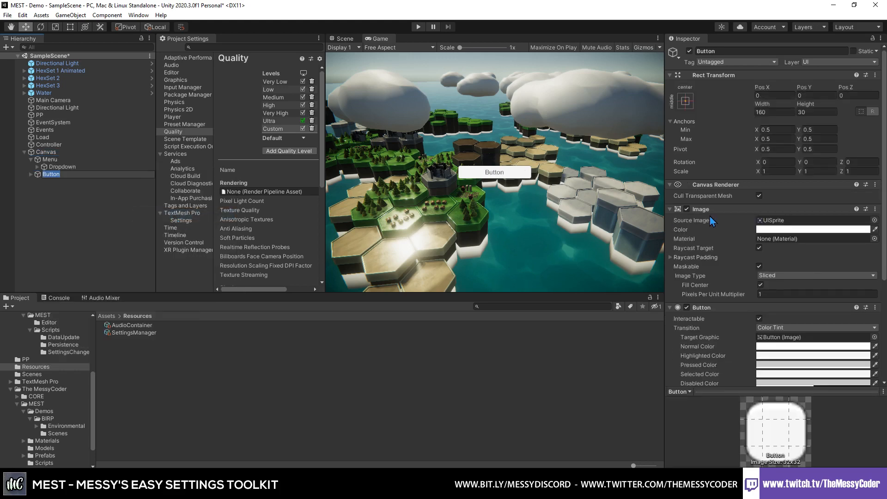
pyautogui.click(50, 188)
pyautogui.click(63, 175)
# - Add an On Click event to the Button, targeting the Controller object and calling SettingsMenuController.ApplyChanges
pyautogui.scroll(-5, 791, 215)
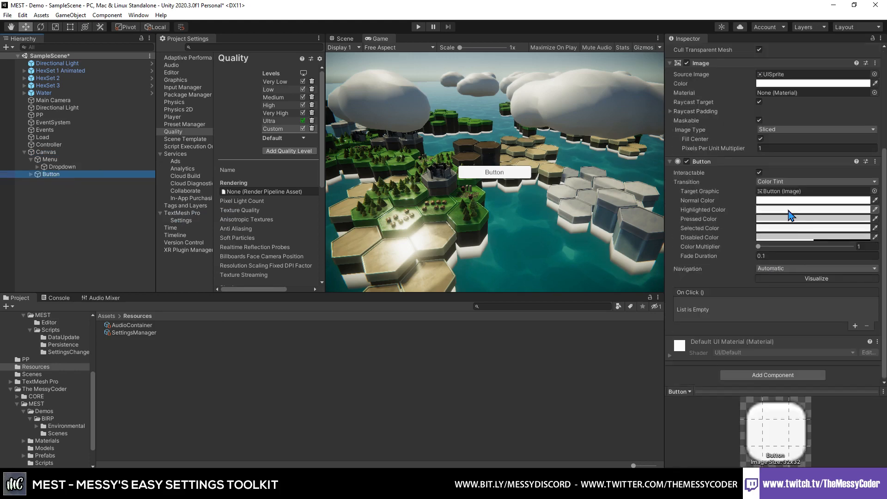
pyautogui.click(855, 326)
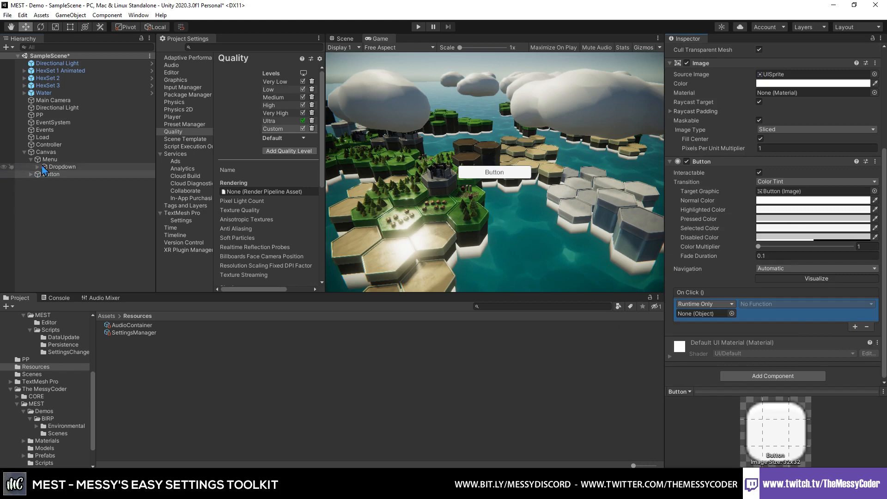
pyautogui.moveTo(636, 306); pyautogui.dragTo(722, 316)
pyautogui.click(749, 306)
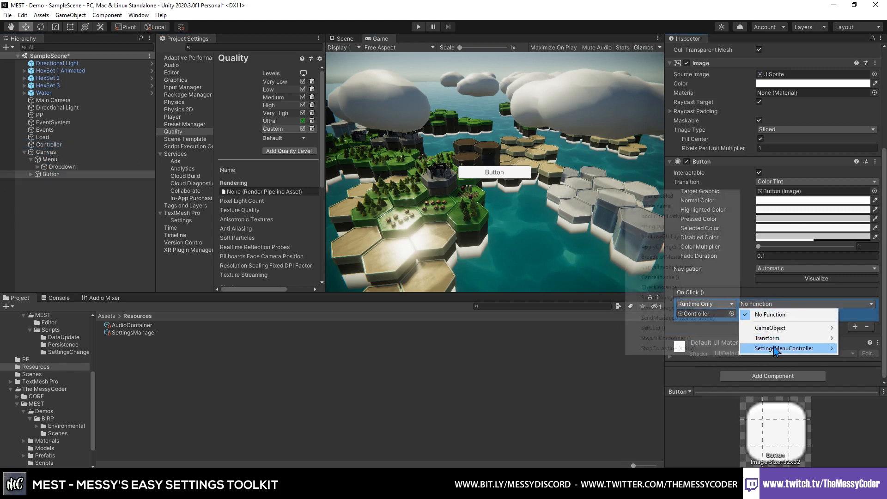
pyautogui.moveTo(781, 348)
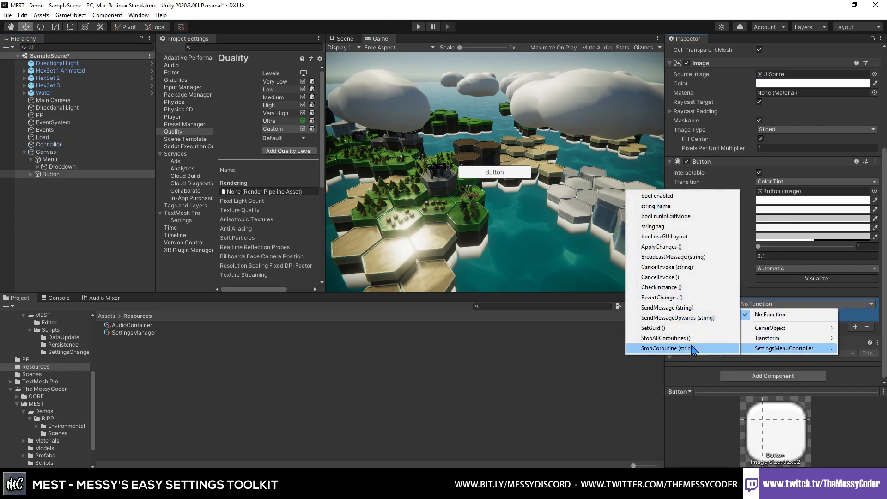
pyautogui.click(673, 247)
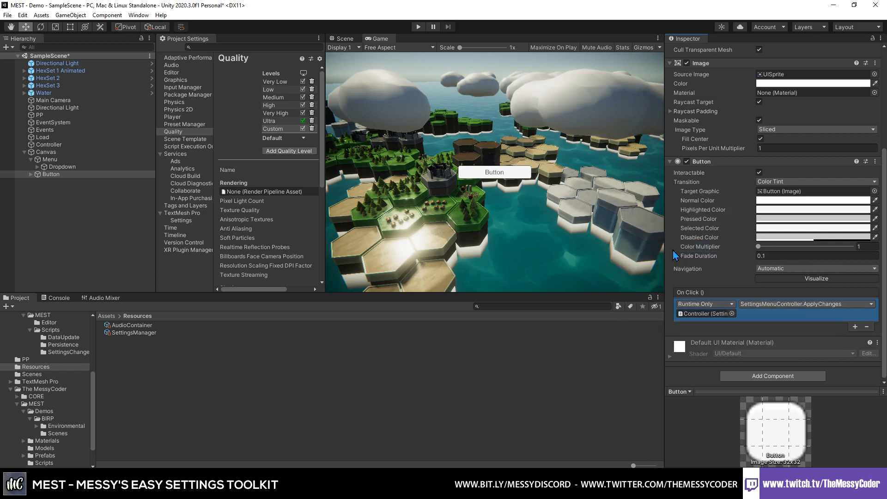
# - Rename the Button object as Apply and change its child Text to read Apply
pyautogui.click(45, 176)
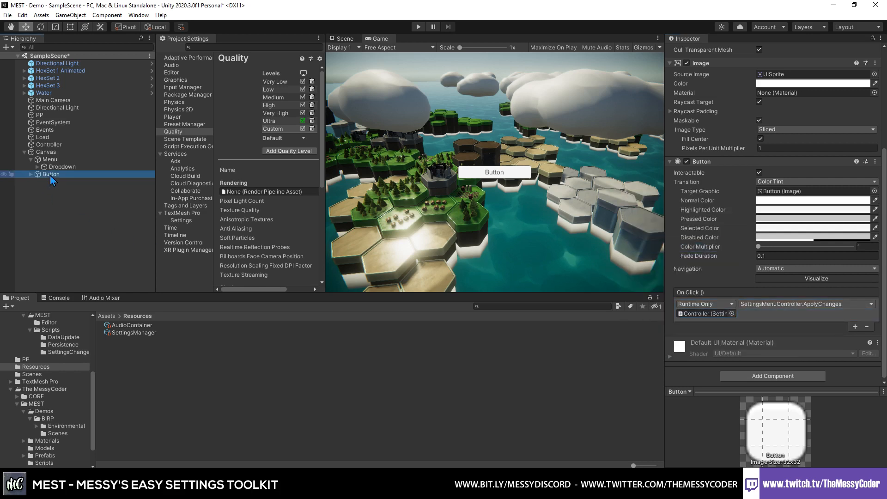
pyautogui.write('Apply')
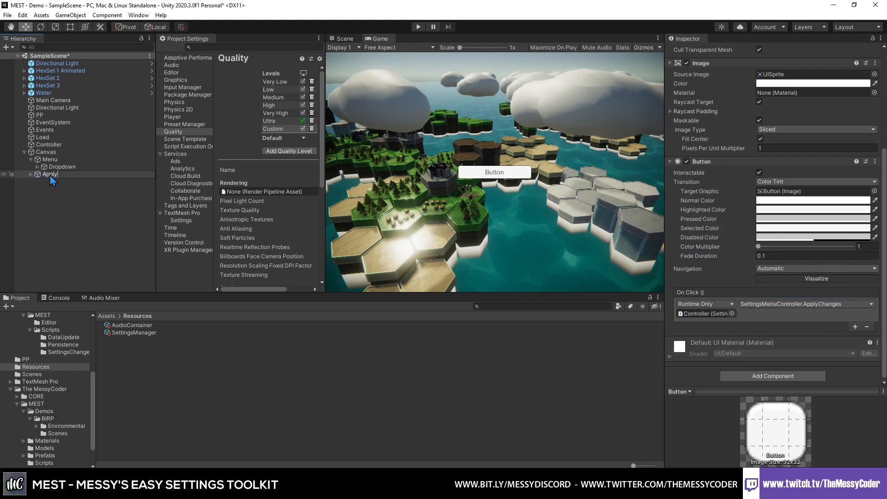
pyautogui.press('Return')
pyautogui.scroll(8, 735, 184)
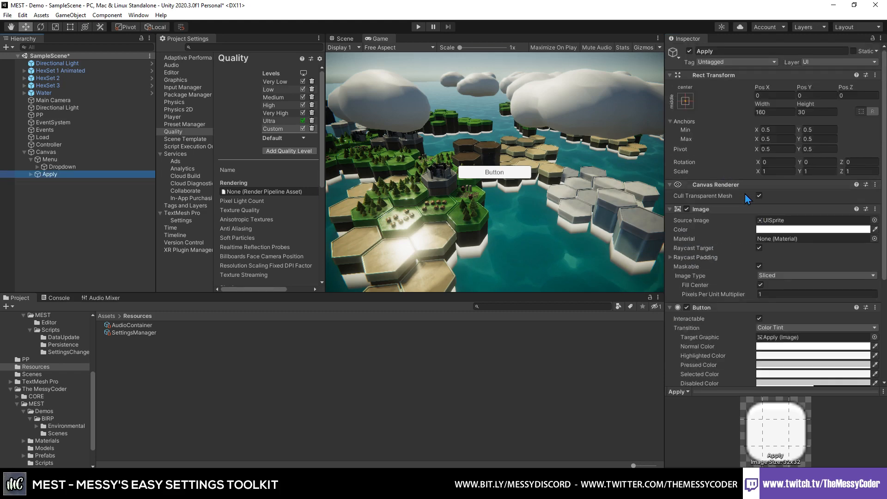
pyautogui.click(31, 174)
pyautogui.click(55, 182)
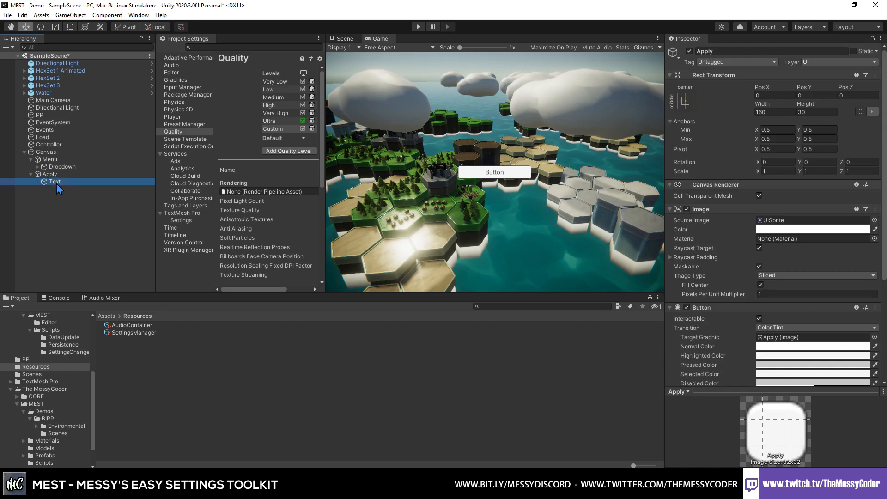
pyautogui.click(684, 231)
pyautogui.write('A')
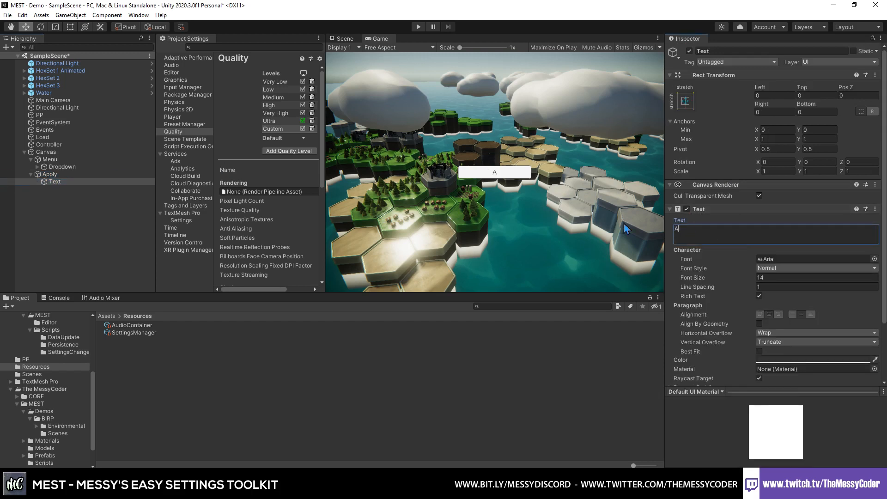
pyautogui.write('pply')
pyautogui.press('Return')
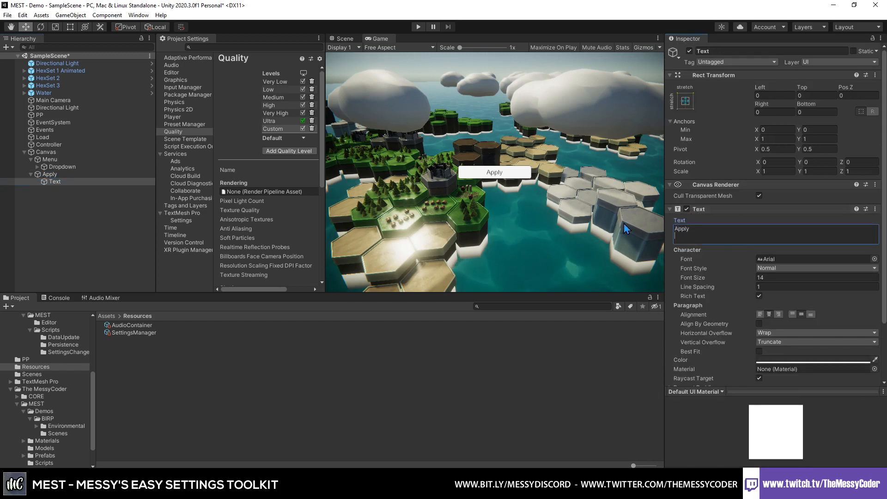
# - Duplicate the Apply button and rename the copy as Cancel
pyautogui.click(60, 177)
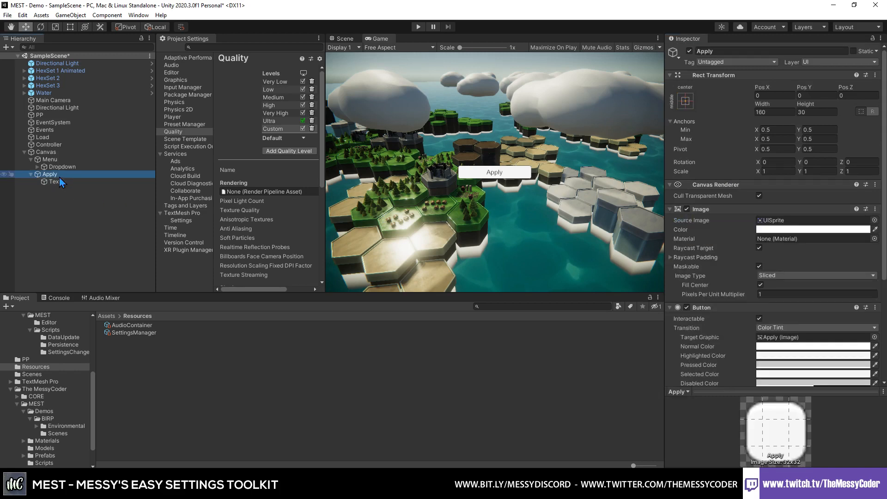
pyautogui.rightClick(58, 177)
pyautogui.click(76, 236)
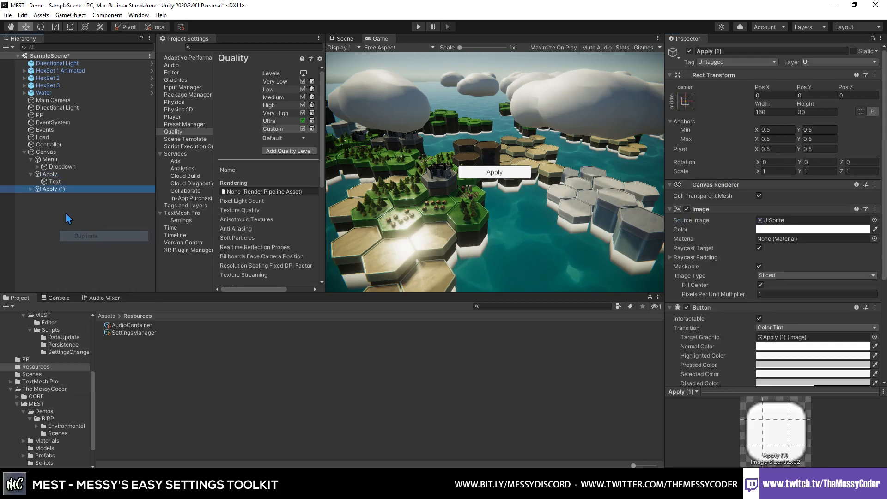
pyautogui.click(55, 190)
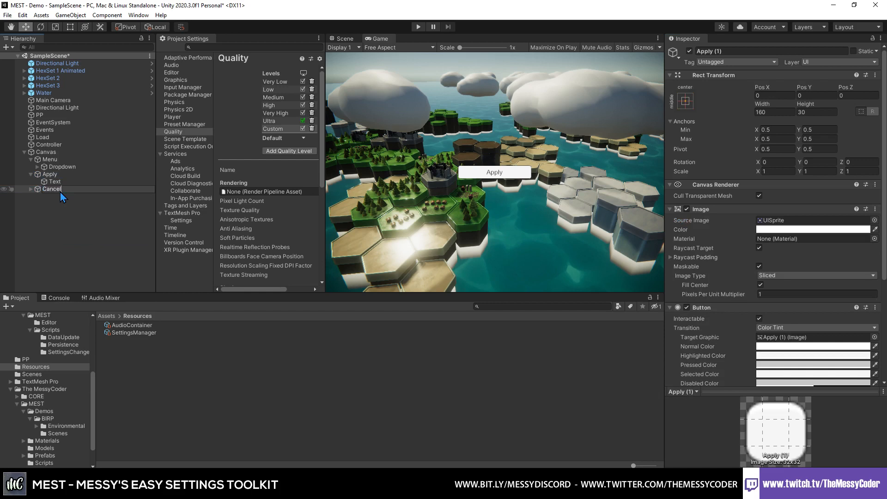
pyautogui.press('Return')
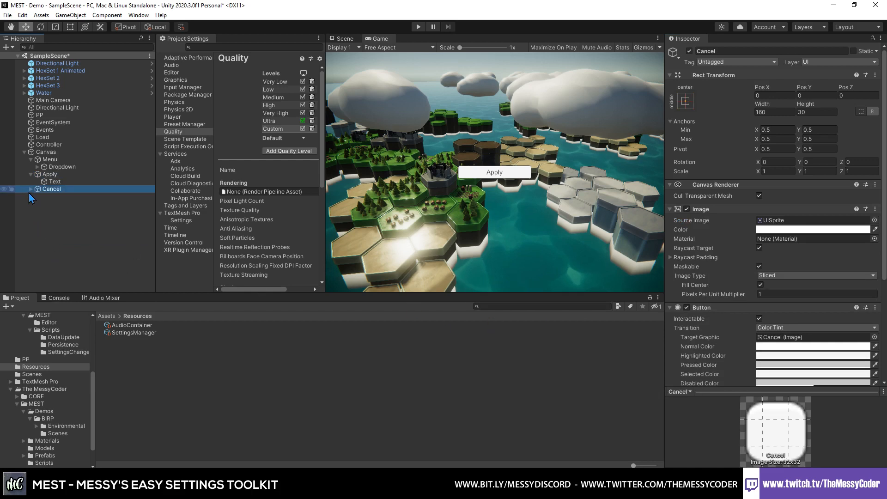
# - Change the text of the Cancel button's child Text object to Cancel
pyautogui.click(47, 196)
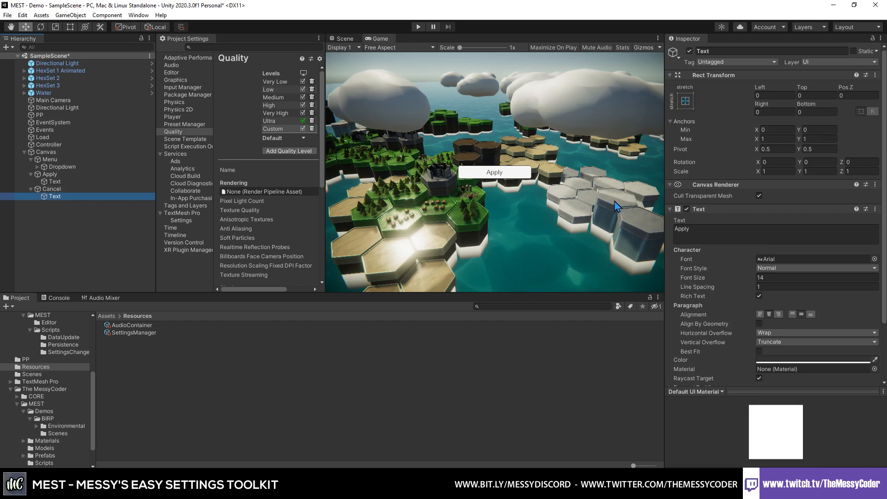
pyautogui.click(697, 227)
pyautogui.write('Cancel')
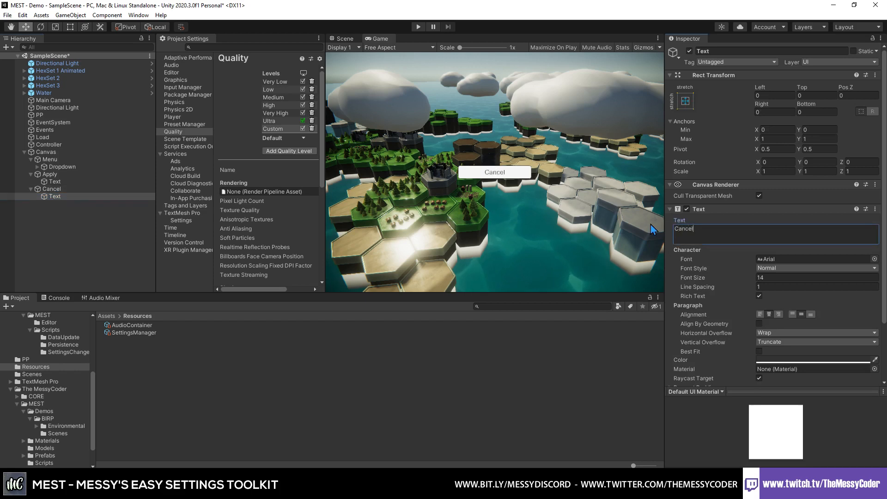
# - Set the Cancel button's On Click function to SettingsMenuController.RevertChanges
pyautogui.click(119, 189)
pyautogui.scroll(-8, 782, 305)
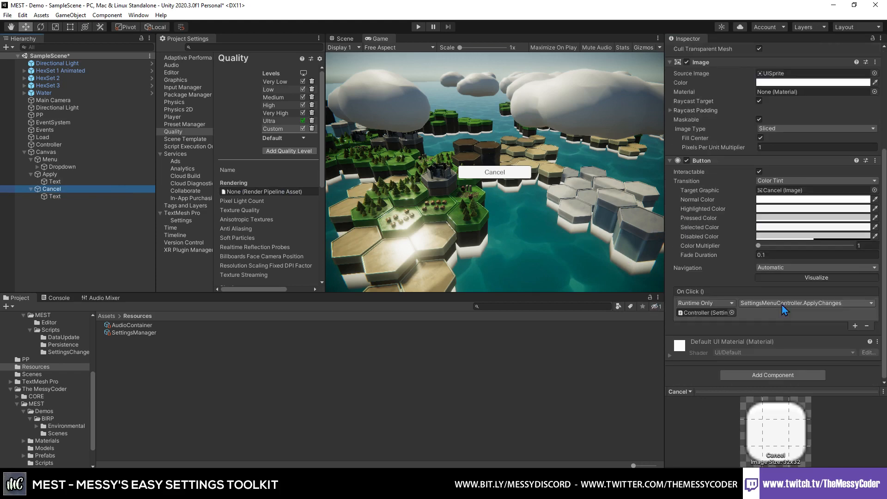
pyautogui.click(809, 304)
pyautogui.moveTo(786, 347)
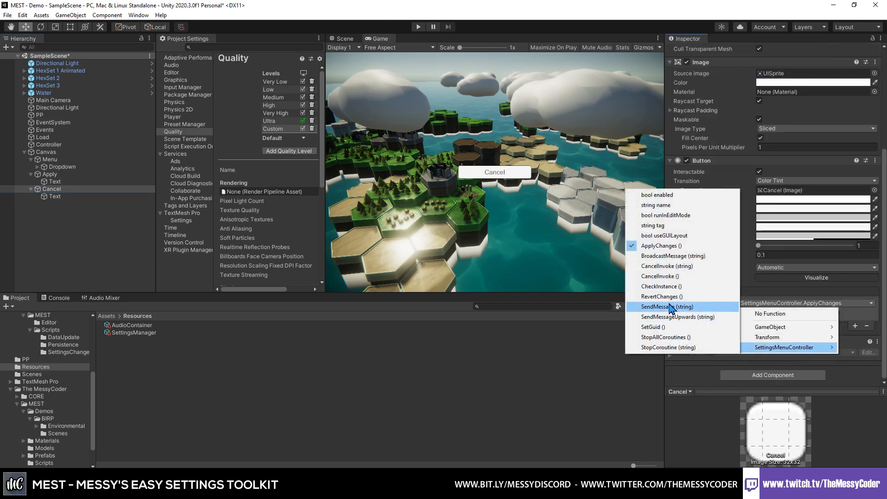
pyautogui.click(661, 297)
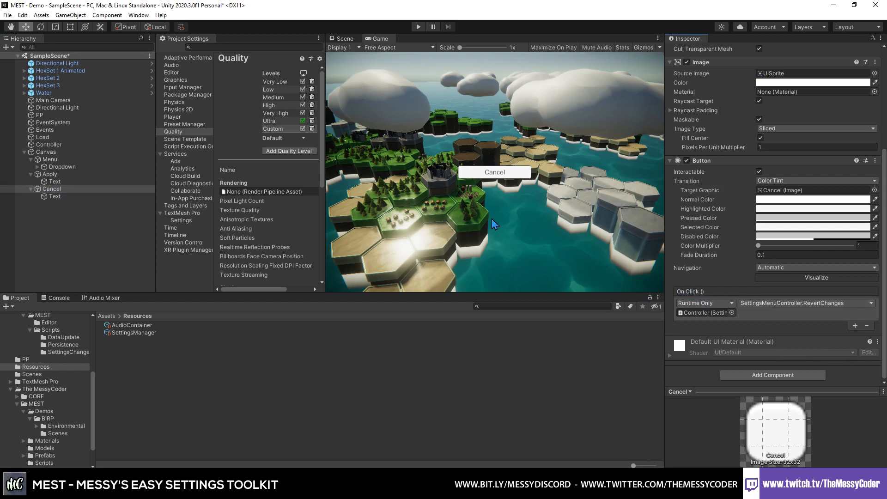
# - Show the Scene view in 2D and move the Apply button horizontally to the left of the Cancel button
pyautogui.click(50, 175)
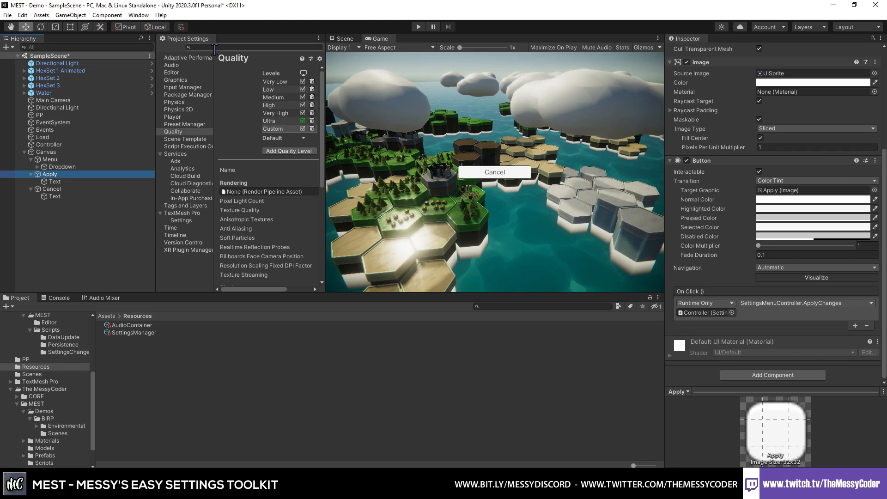
pyautogui.click(345, 39)
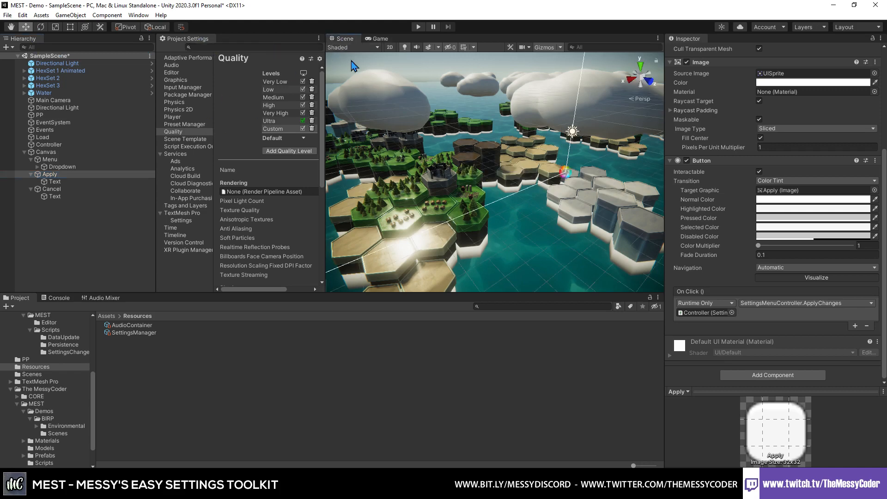
pyautogui.click(390, 47)
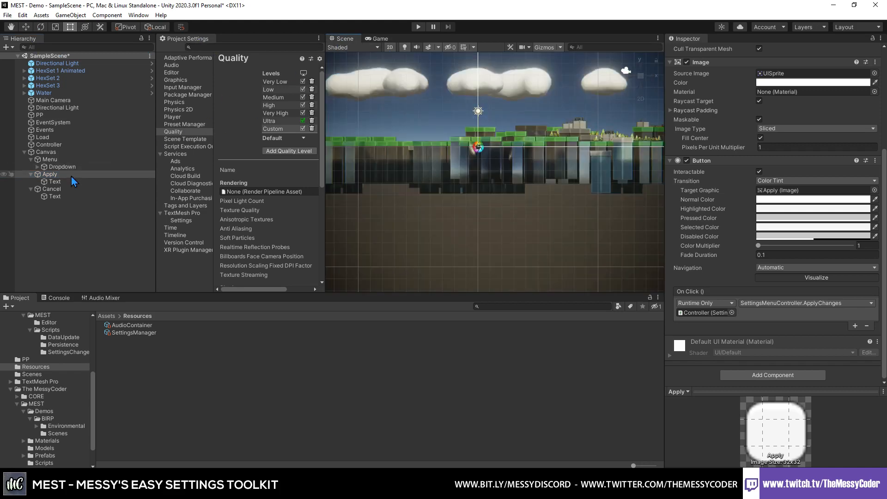
pyautogui.doubleClick(71, 177)
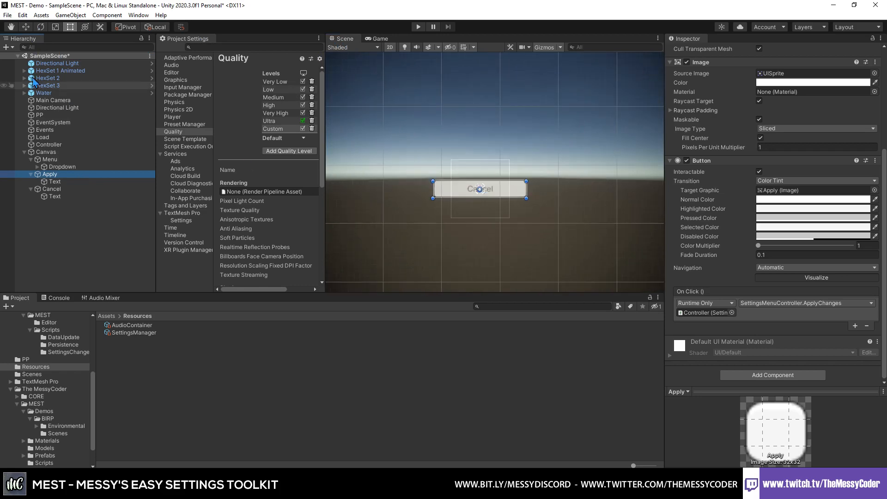
pyautogui.click(26, 27)
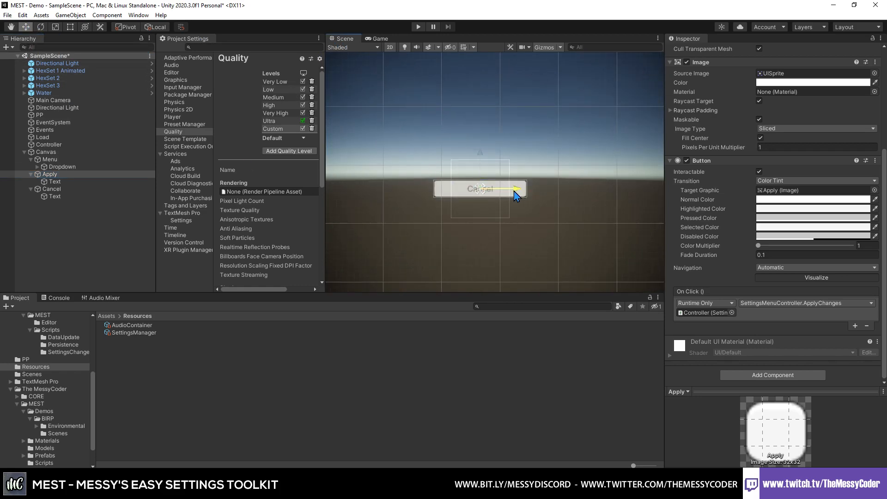
pyautogui.moveTo(516, 194); pyautogui.dragTo(418, 192)
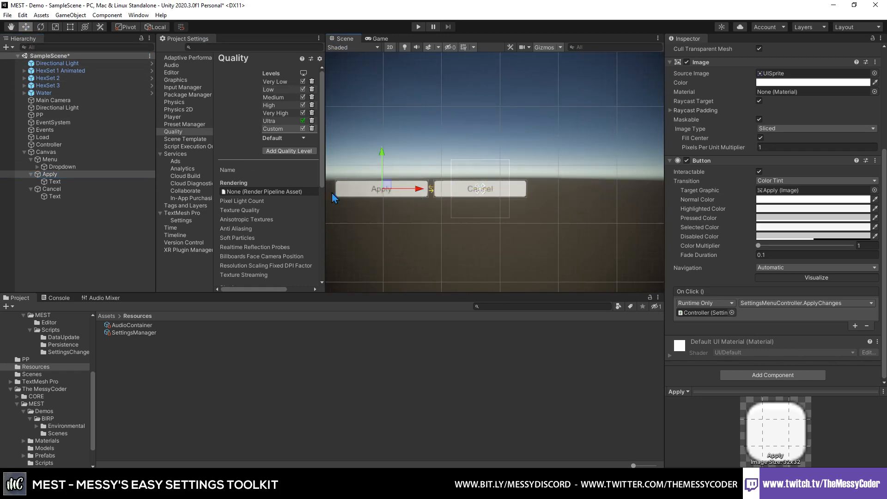
# - Move the Cancel button to the right of the Dropdown and raise the Dropdown above the two buttons
pyautogui.click(97, 190)
pyautogui.moveTo(521, 195); pyautogui.dragTo(622, 194)
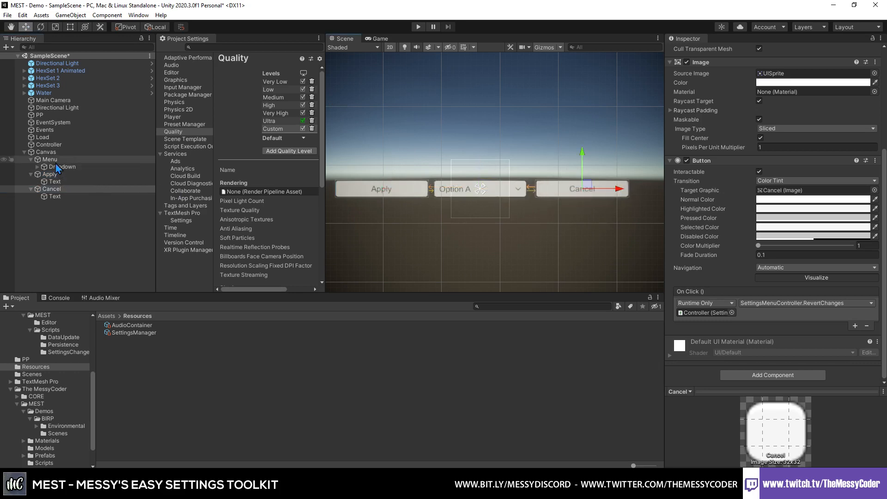
pyautogui.click(61, 167)
pyautogui.moveTo(481, 159); pyautogui.dragTo(484, 119)
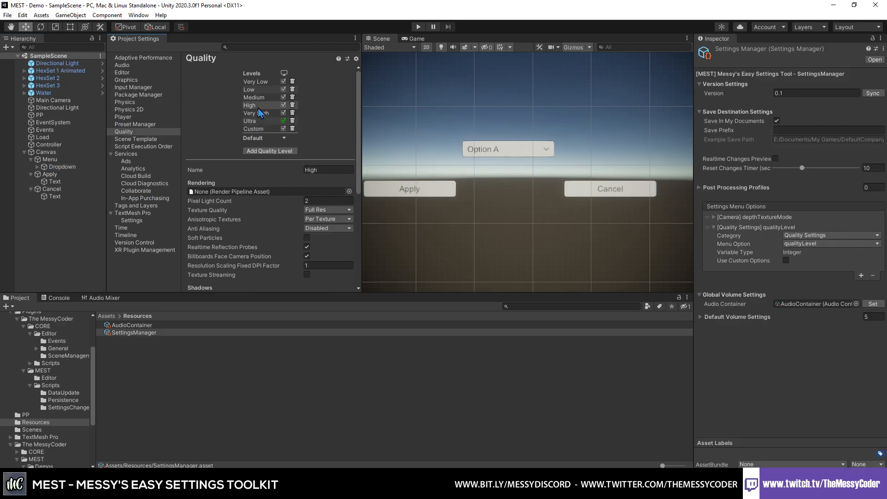
# - Test the menu in Play mode by applying the Medium and Low quality levels from the dropdown, and stop playing
pyautogui.click(419, 26)
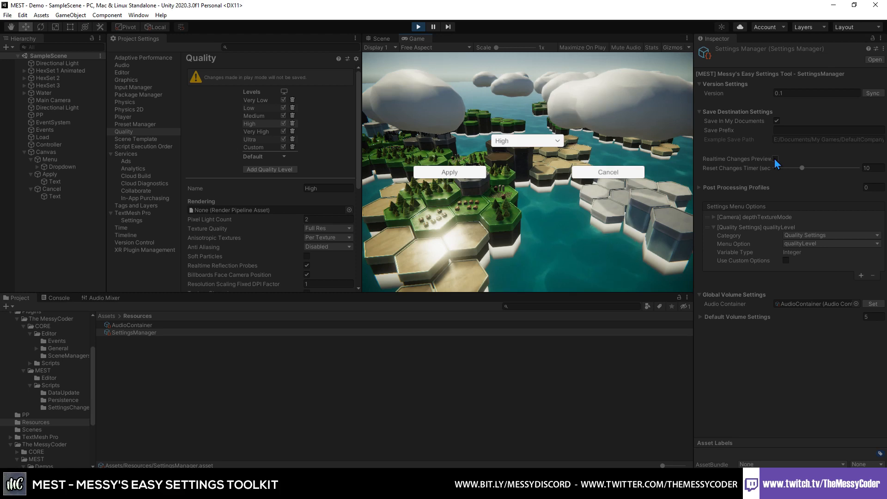
pyautogui.click(514, 142)
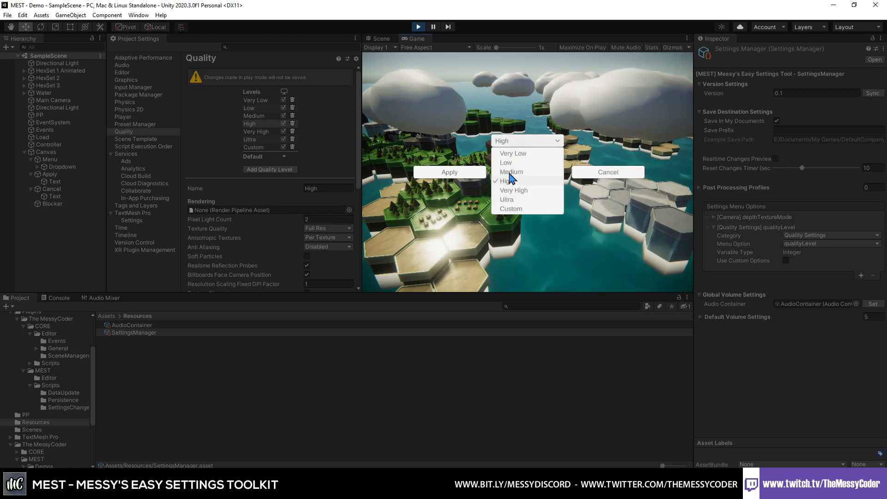
pyautogui.click(509, 172)
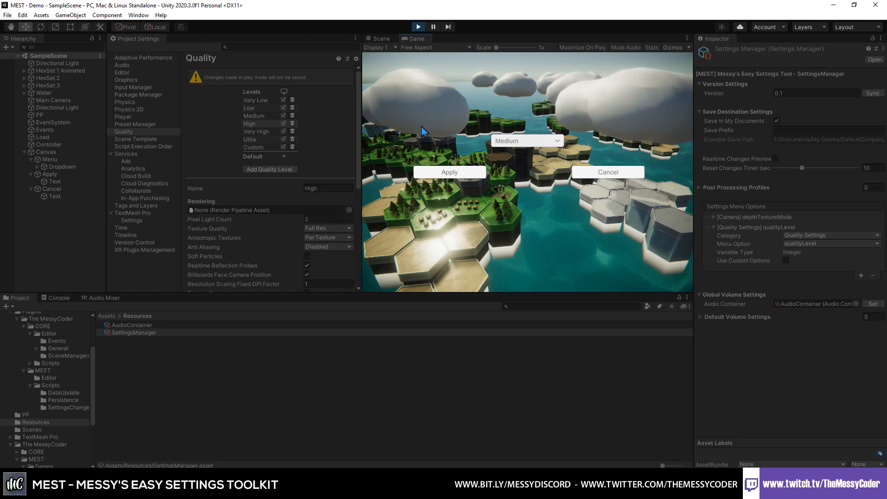
pyautogui.click(449, 175)
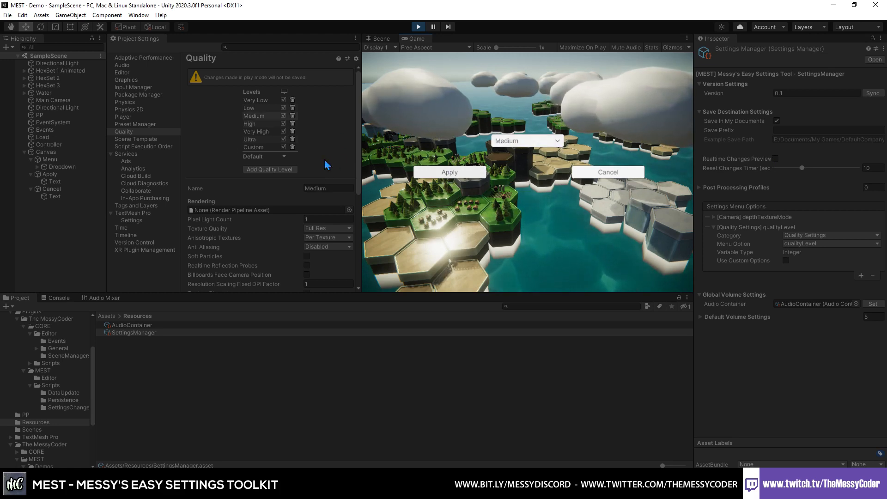
pyautogui.click(512, 145)
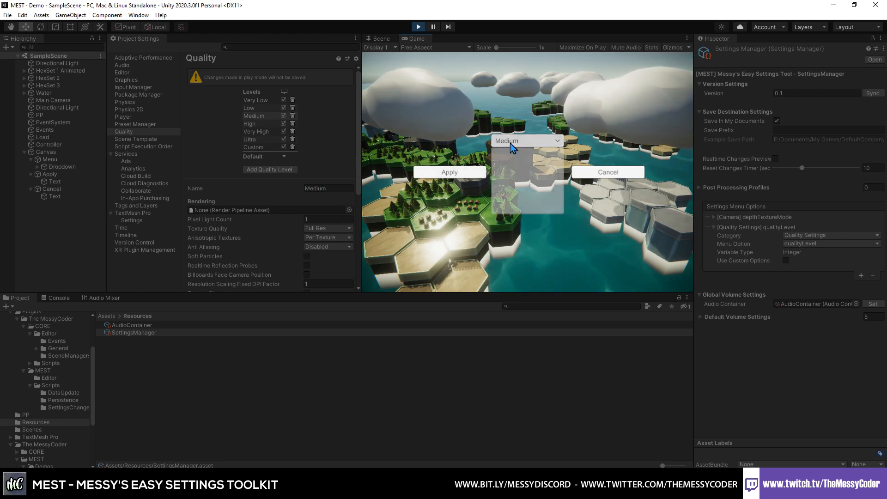
pyautogui.click(511, 160)
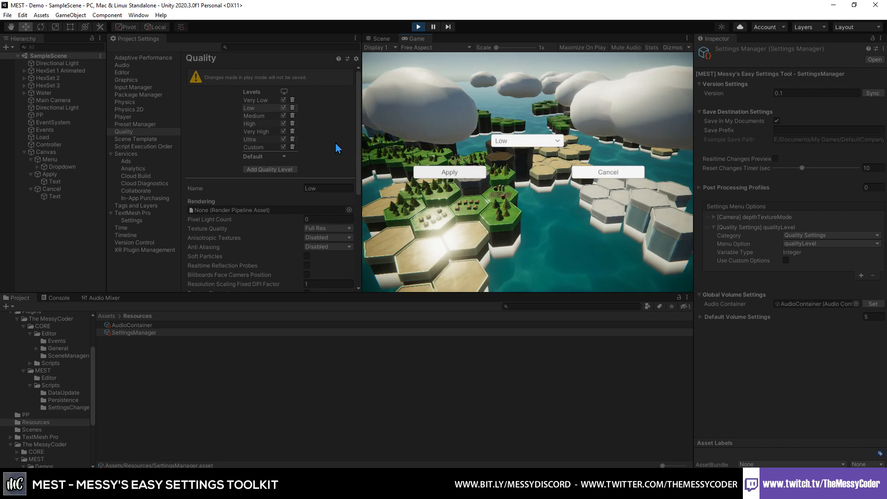
pyautogui.click(419, 27)
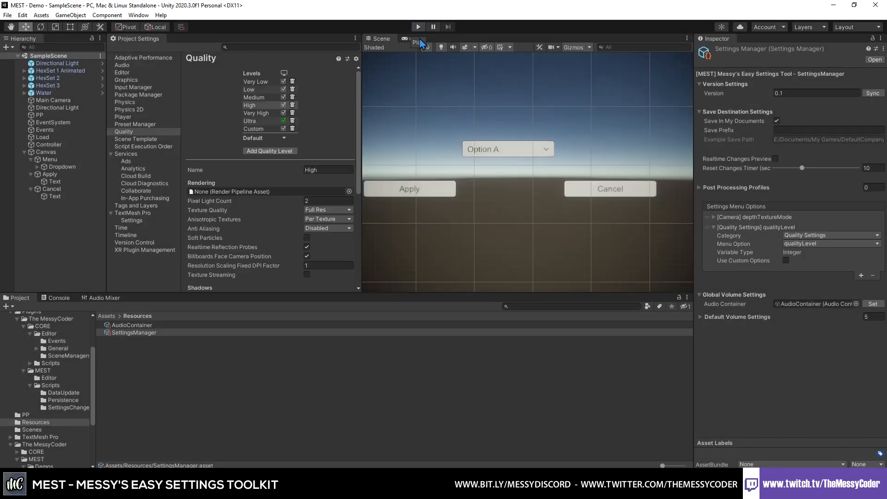
# - Enable Realtime Changes Preview in the SettingsManager and start Play mode
pyautogui.click(774, 159)
pyautogui.click(419, 27)
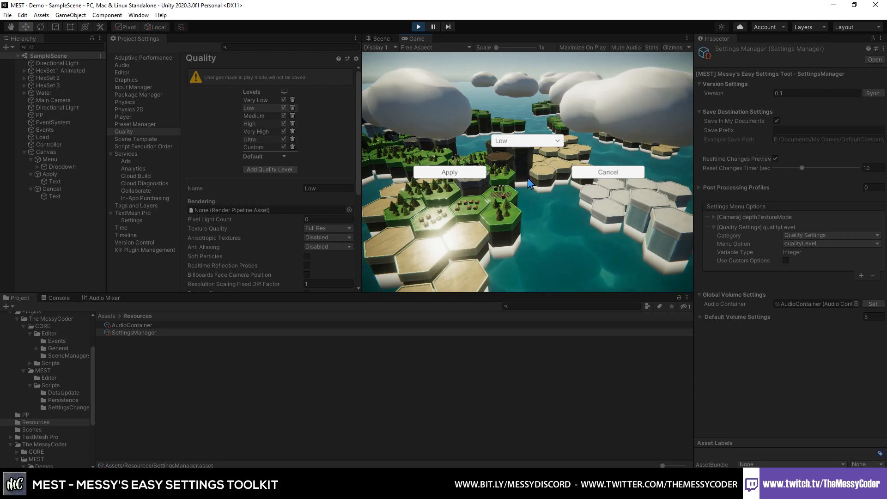
# - Switch to File Explorer to check the saved gamesettings.data file in the Profiles folder, and return to Unity
pyautogui.hotkey('alt', 'Tab')
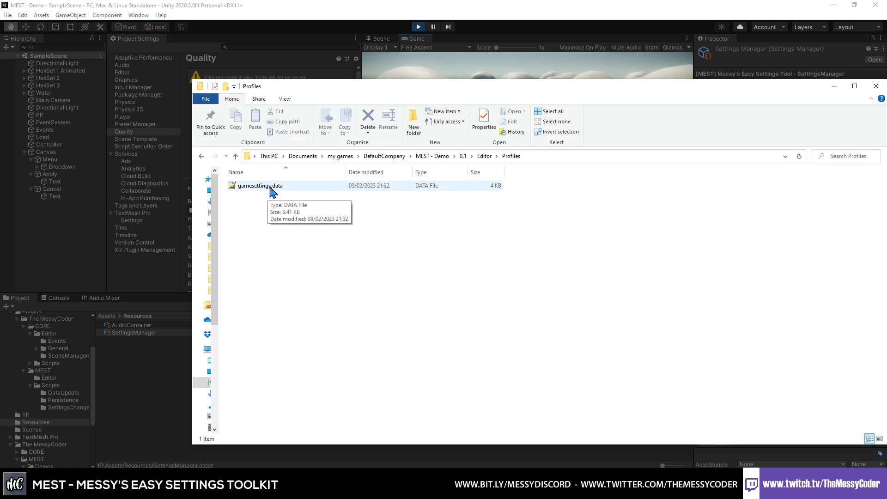
pyautogui.click(516, 11)
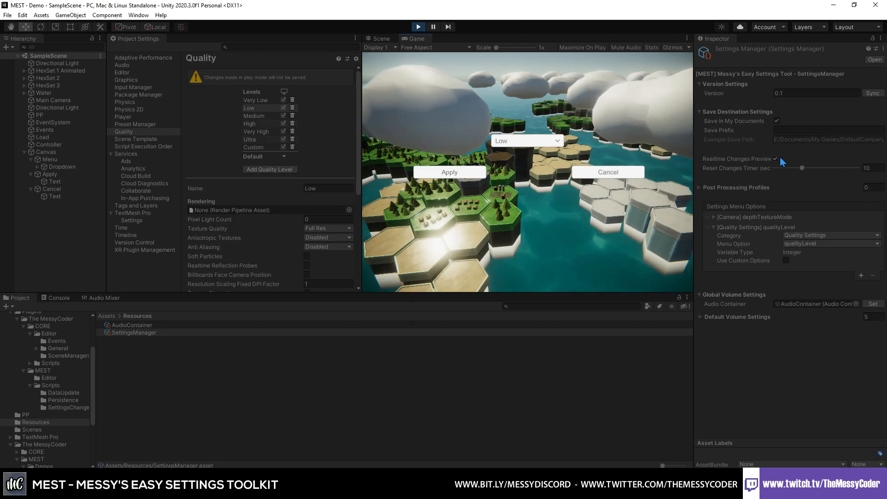
# - Test the realtime preview by choosing High and Ultra in the running game's dropdown, and cancel the changes
pyautogui.click(536, 141)
pyautogui.click(512, 182)
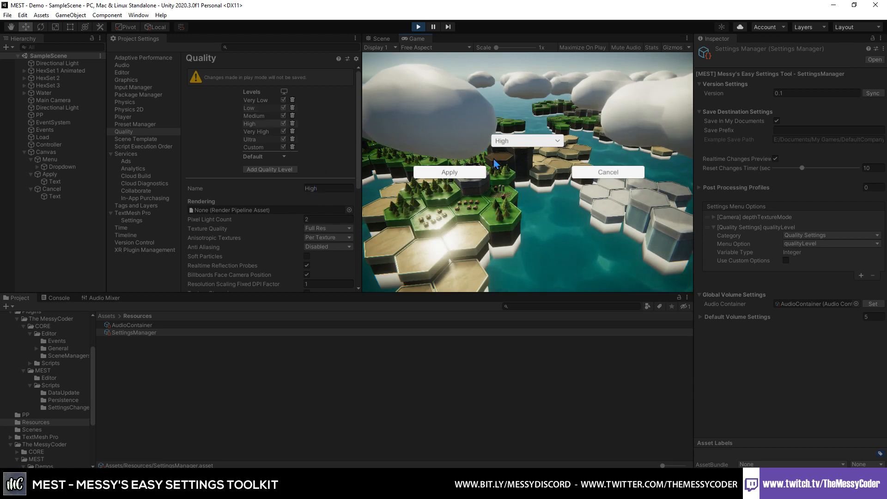
pyautogui.click(513, 141)
pyautogui.click(511, 198)
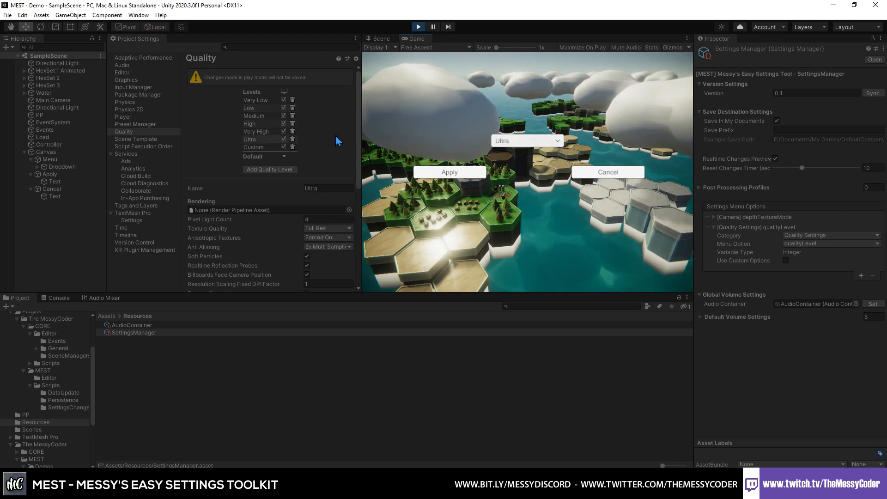
pyautogui.click(617, 176)
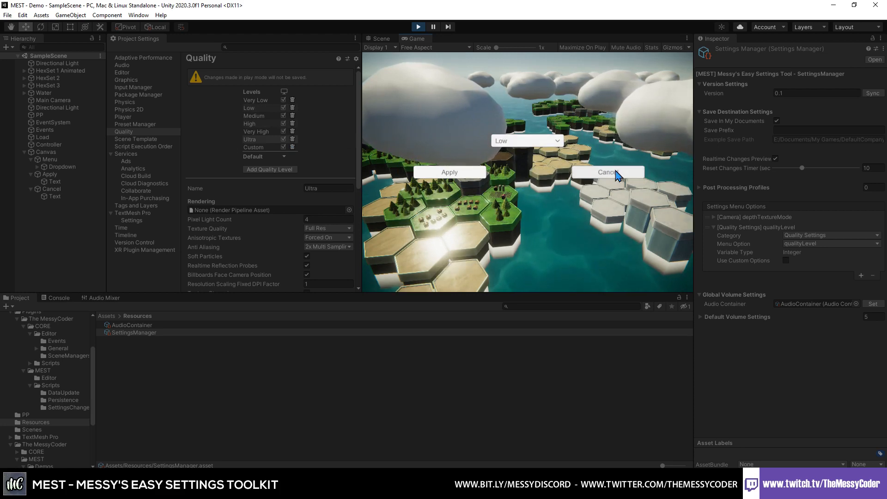